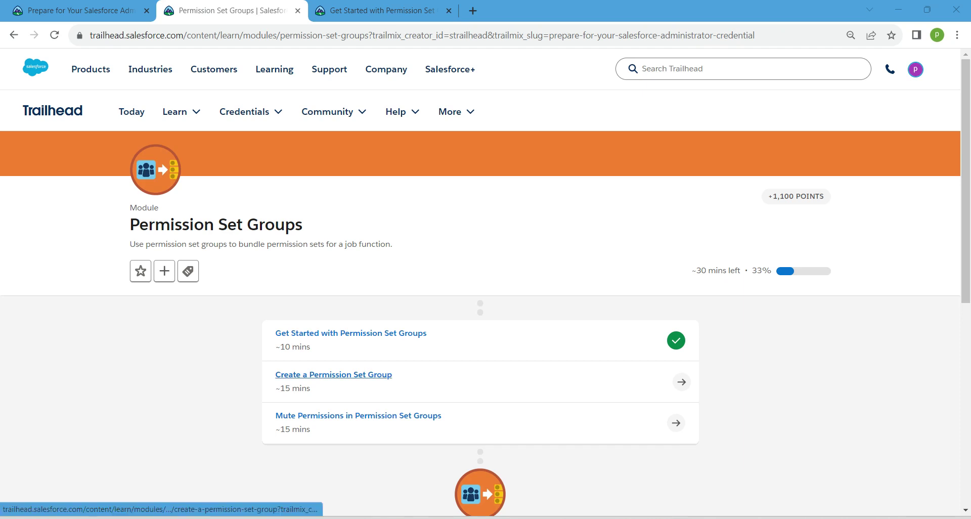
# Open the Create a Permission Set Group unit in its own tab and launch the hands-on org from its challenge
pyautogui.moveTo(333, 375); pyautogui.dragTo(365, 6)
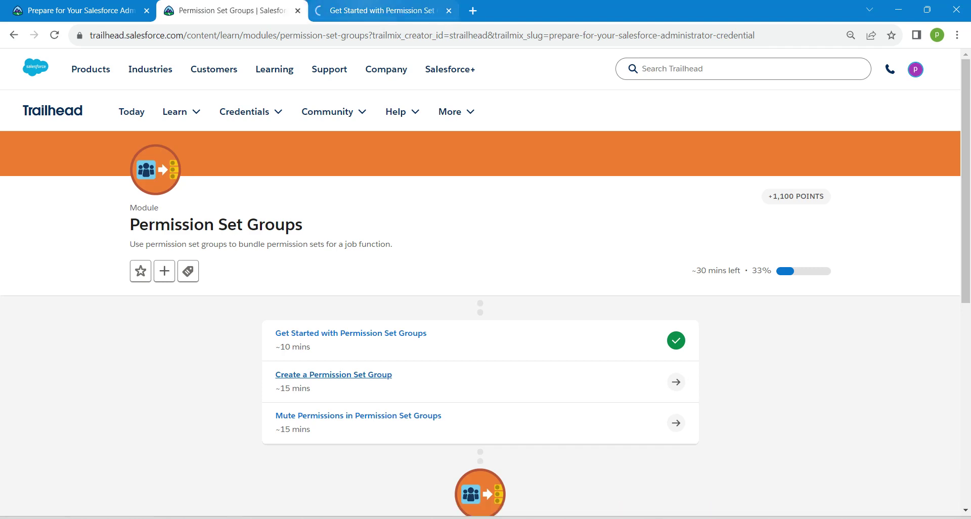
pyautogui.click(385, 11)
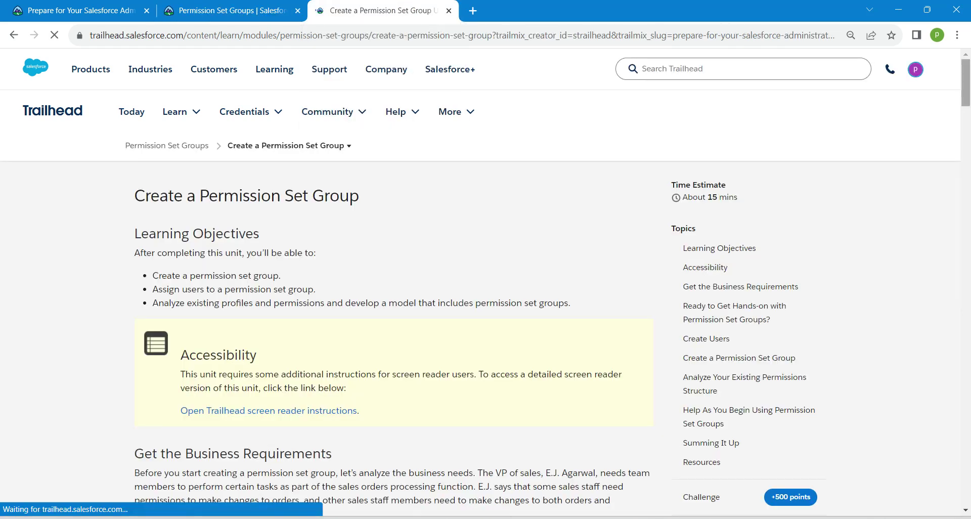
pyautogui.moveTo(966, 82); pyautogui.dragTo(965, 467)
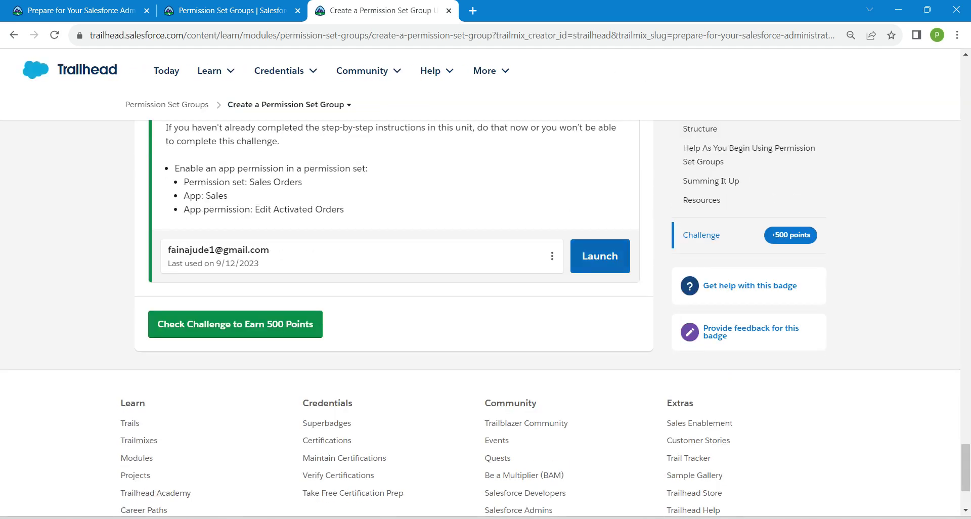
pyautogui.click(600, 256)
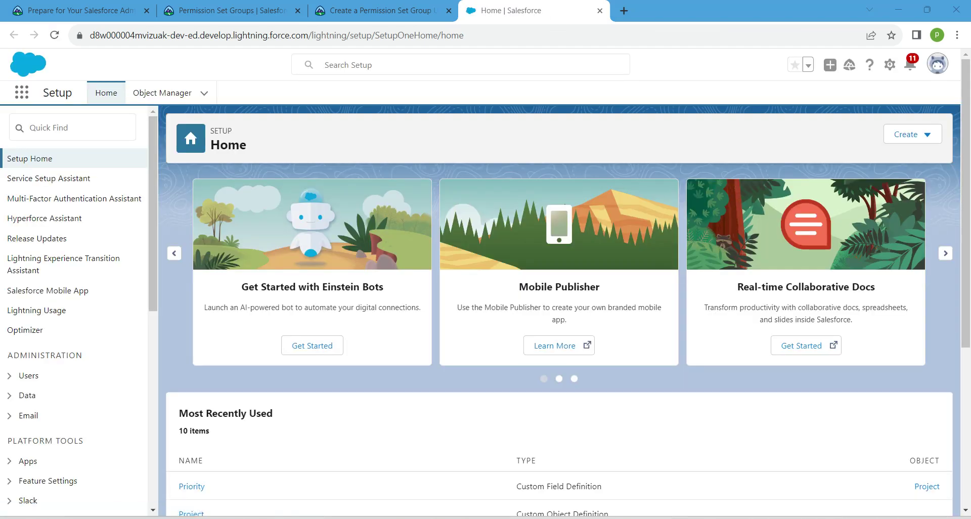
# Search Setup for "permiss" and open the Permission Sets page
pyautogui.click(72, 127)
pyautogui.write('p')
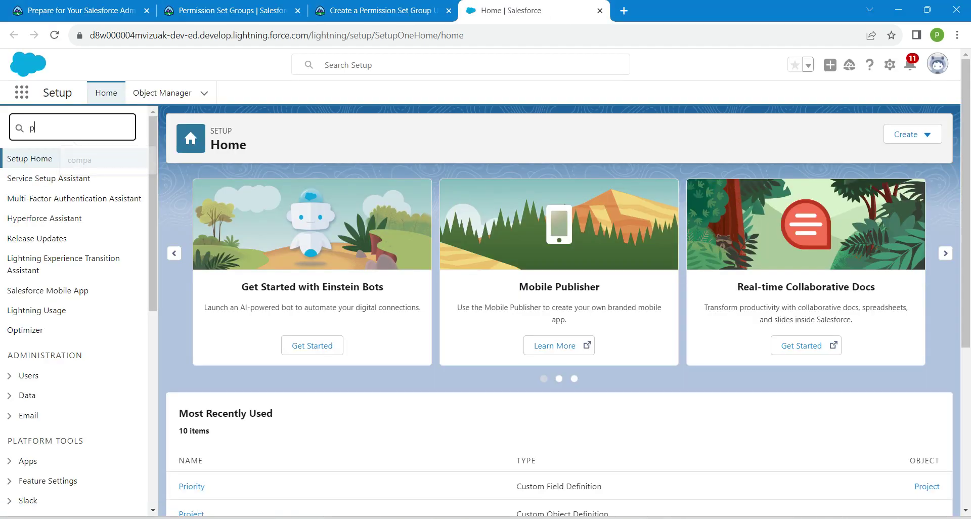
pyautogui.write('ermiss')
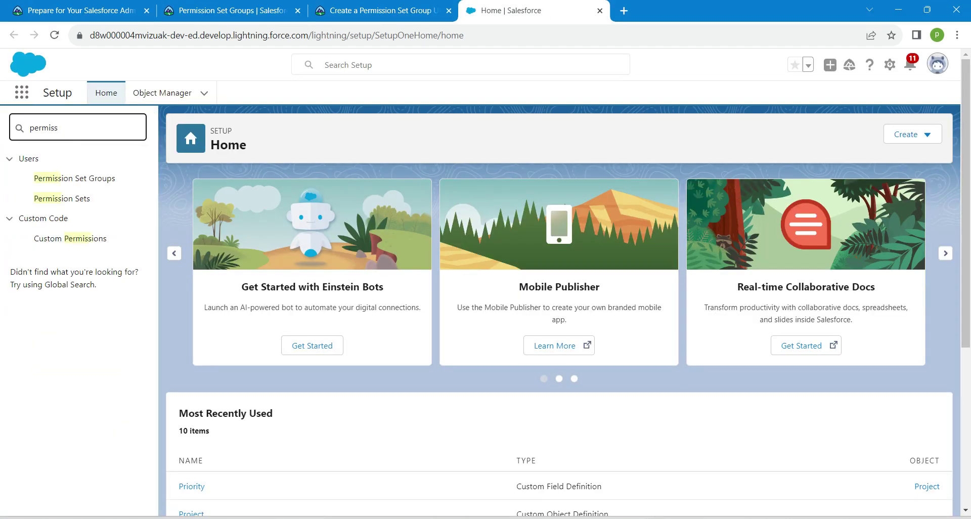
pyautogui.click(62, 198)
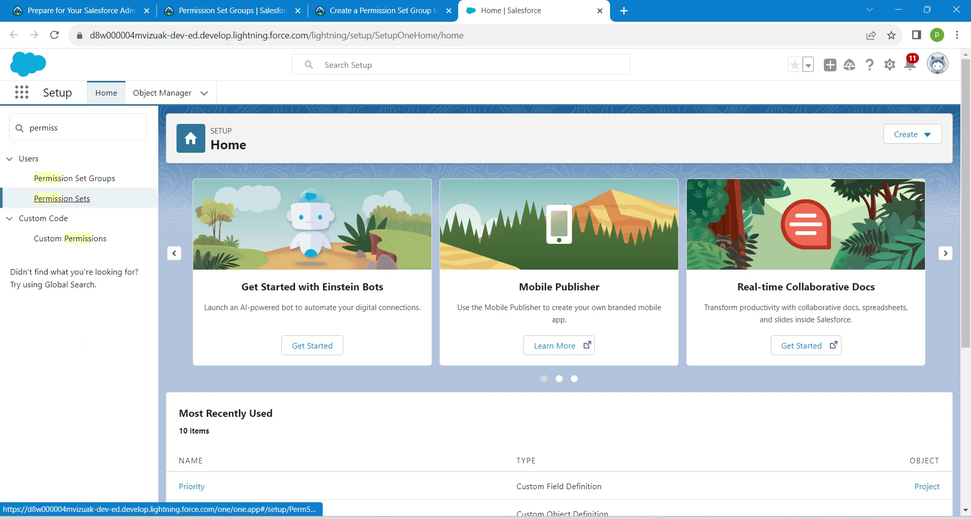
# Return to the Trailhead unit and copy the label Sales Orders from the Create Permission Sets instructions
pyautogui.click(375, 10)
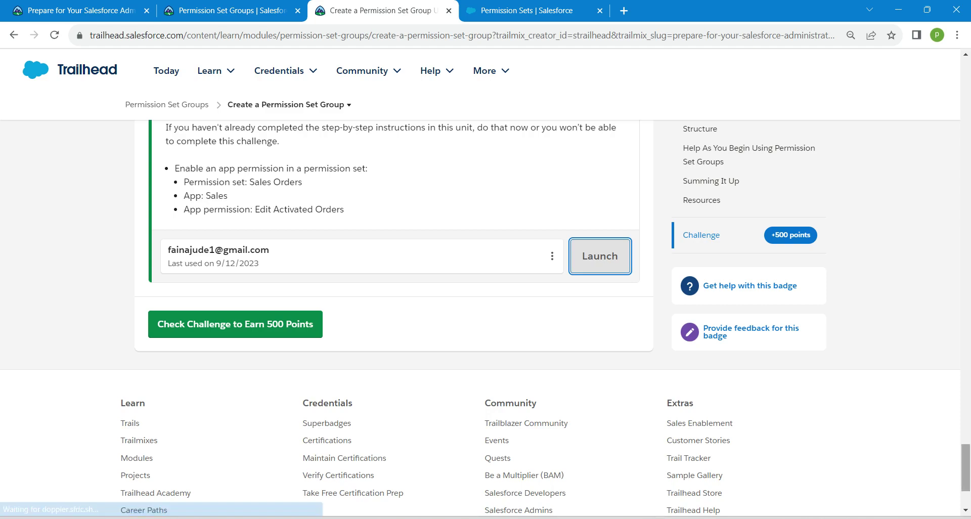
pyautogui.scroll(2, 486, 319)
pyautogui.scroll(20, 393, 329)
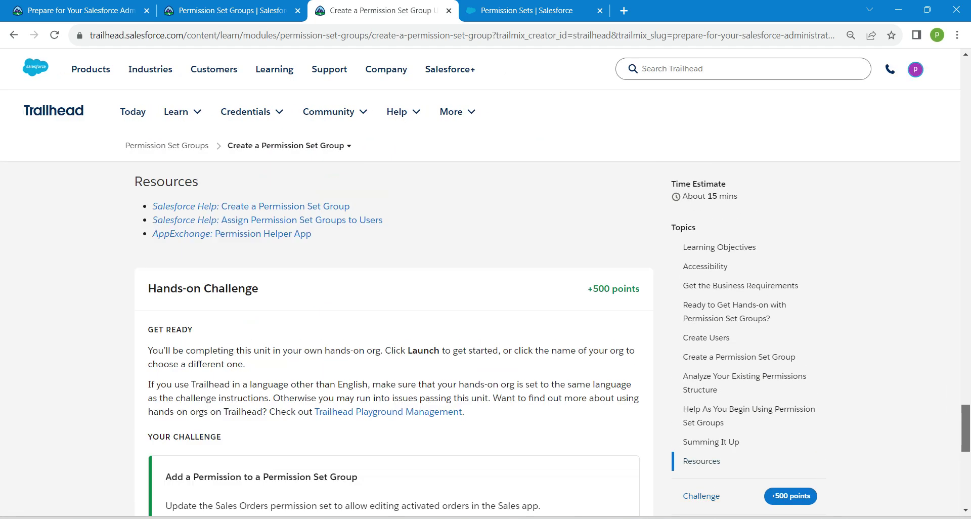
pyautogui.scroll(20, 393, 328)
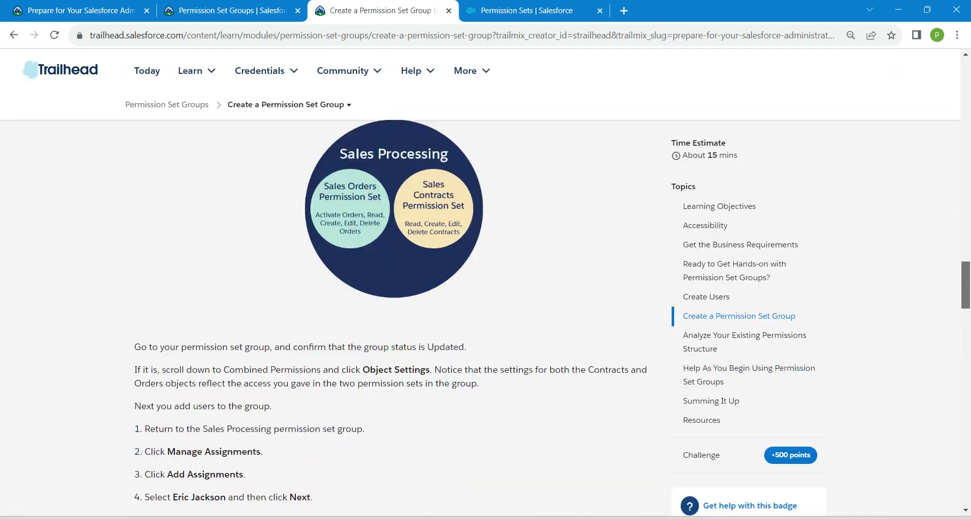
pyautogui.scroll(12, 393, 329)
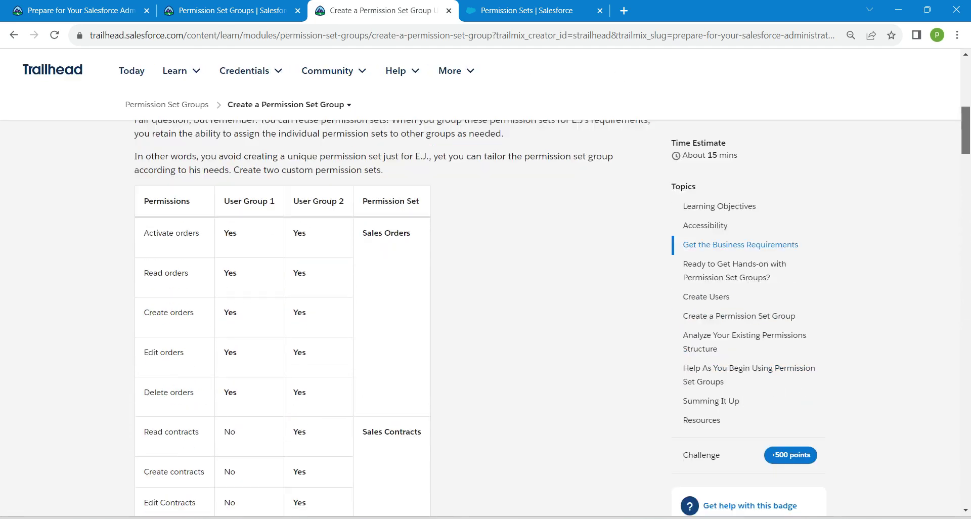
pyautogui.scroll(-9, 394, 329)
pyautogui.scroll(-6, 393, 329)
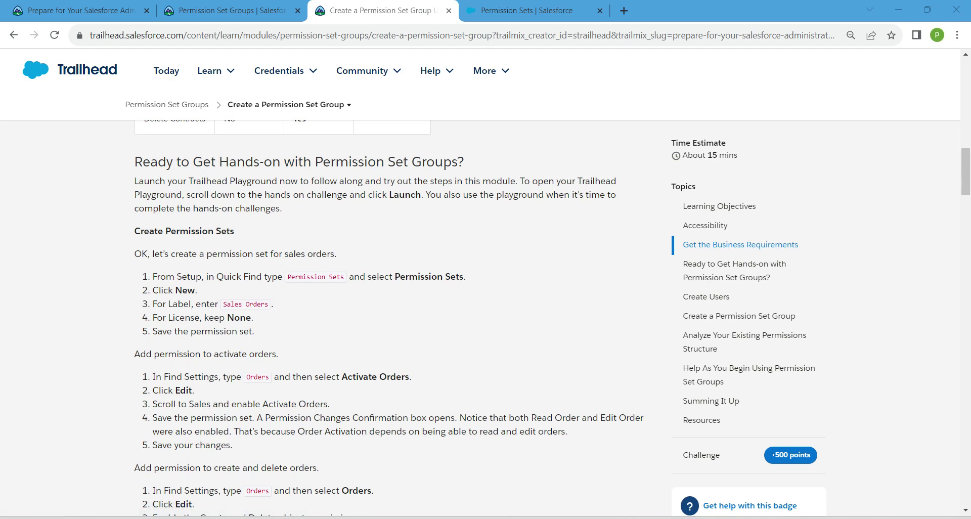
pyautogui.moveTo(223, 304); pyautogui.dragTo(269, 304)
pyautogui.hotkey('ctrl', 'c')
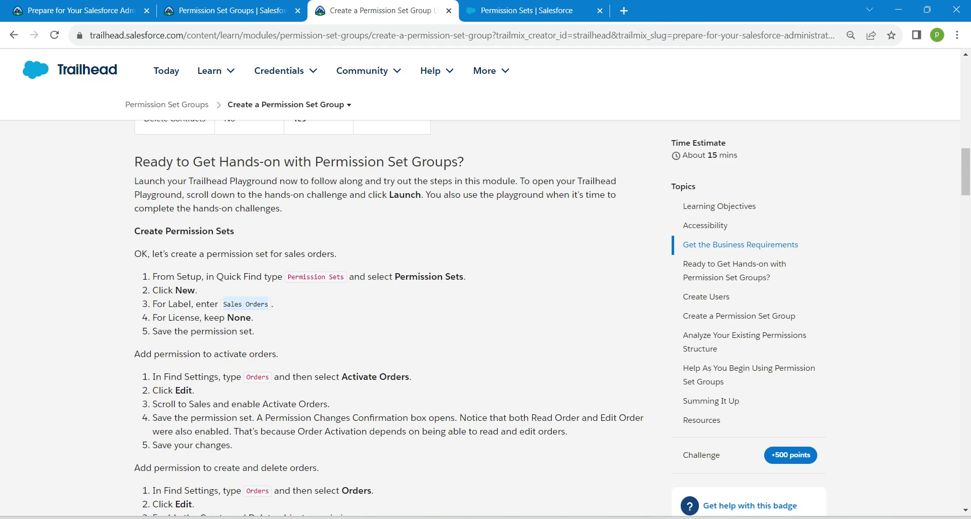
# Create and save a new permission set in Salesforce Setup with the label Sales Orders, keeping the license as None
pyautogui.click(526, 10)
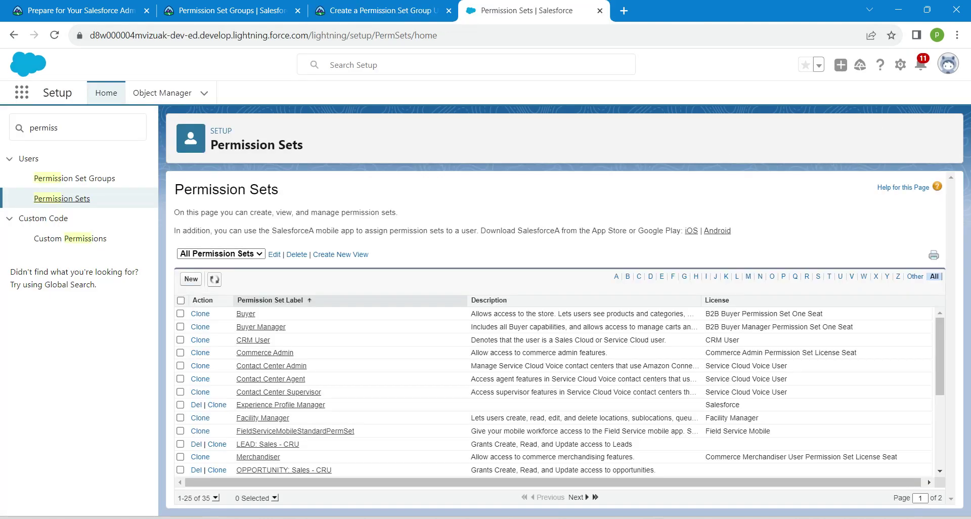
pyautogui.click(191, 279)
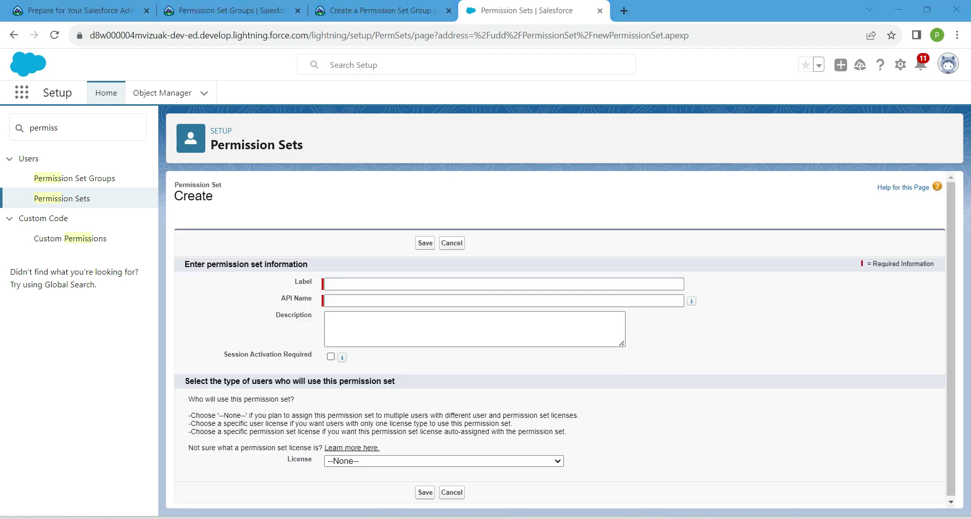
pyautogui.click(374, 284)
pyautogui.hotkey('ctrl', 'v')
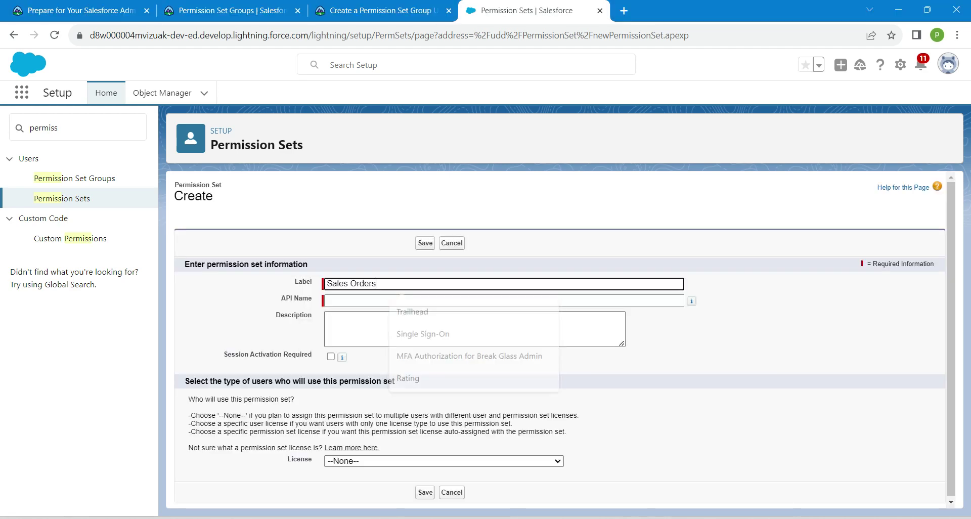
pyautogui.click(366, 300)
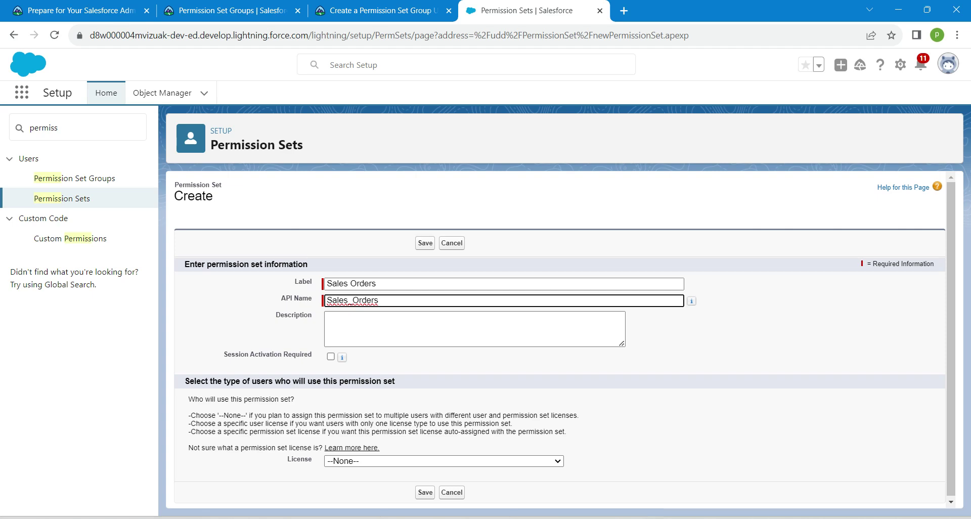
pyautogui.click(425, 243)
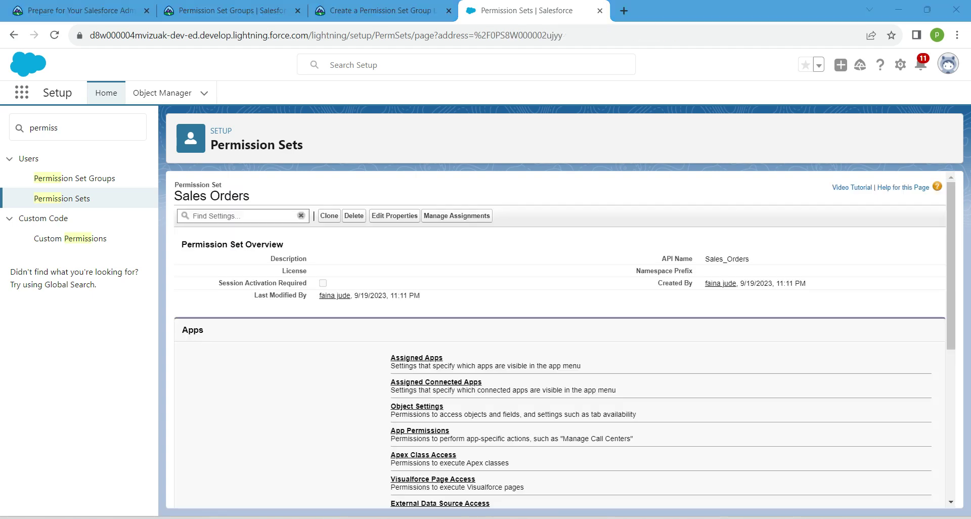
# Search the Sales Orders permission set's settings for "order" and open the Activate Orders app permission
pyautogui.click(242, 216)
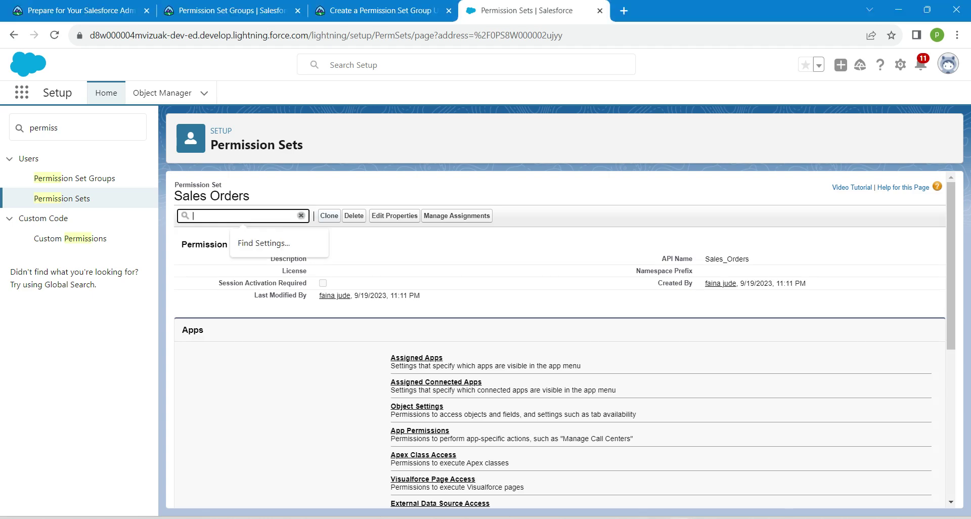
pyautogui.write('order')
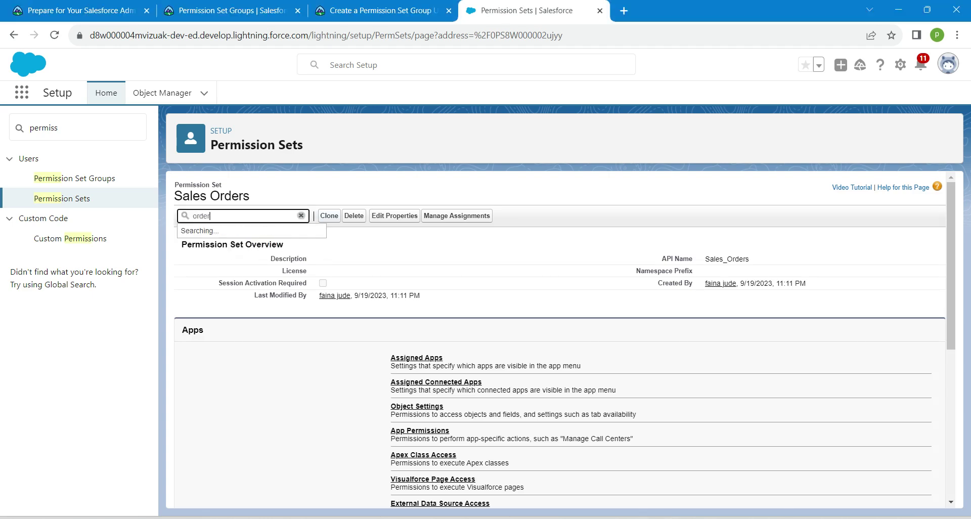
pyautogui.press('Down')
pyautogui.press('Down')
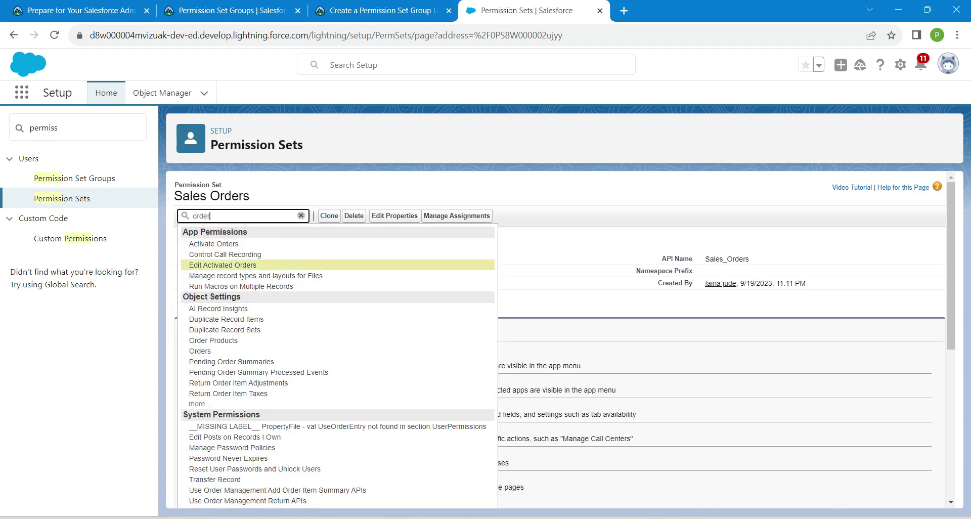
pyautogui.press('Up')
pyautogui.press('Up')
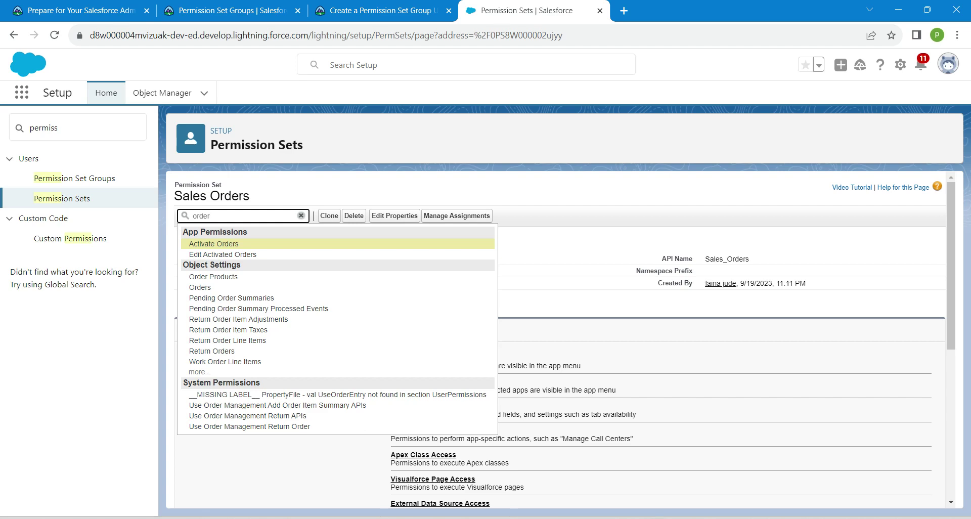
pyautogui.press('Return')
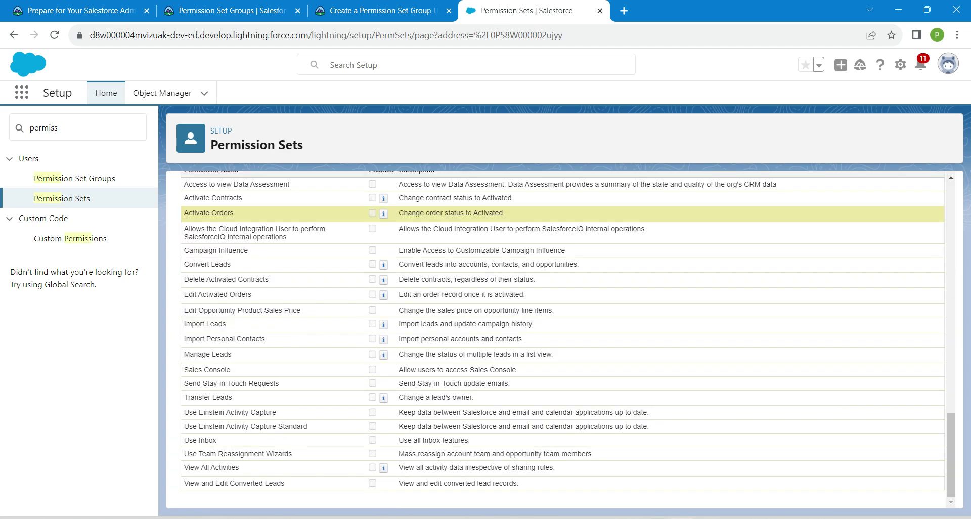
# Enable Activate Orders in the Sales app permissions, then save and confirm the permission changes
pyautogui.moveTo(951, 455); pyautogui.dragTo(951, 218)
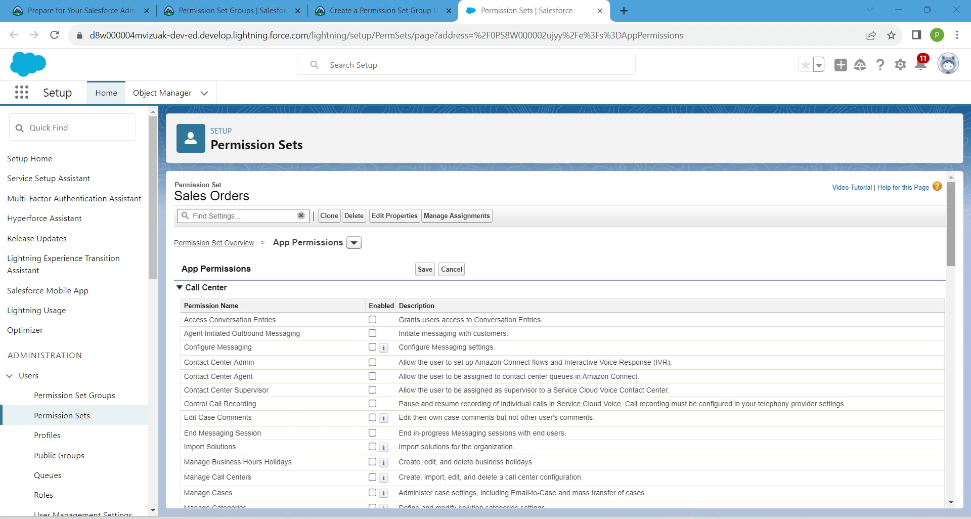
pyautogui.moveTo(951, 225); pyautogui.dragTo(951, 227)
pyautogui.scroll(-15, 557, 338)
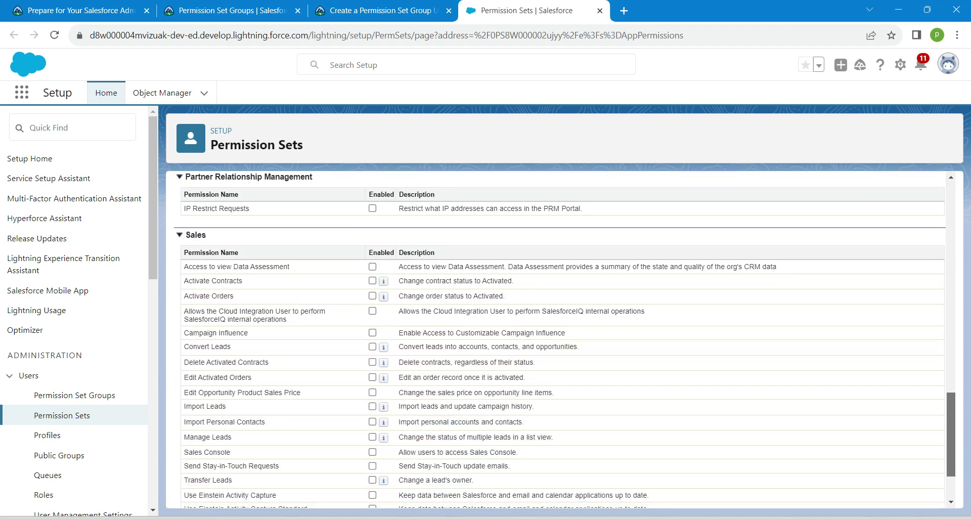
pyautogui.moveTo(951, 434); pyautogui.dragTo(951, 436)
pyautogui.click(373, 290)
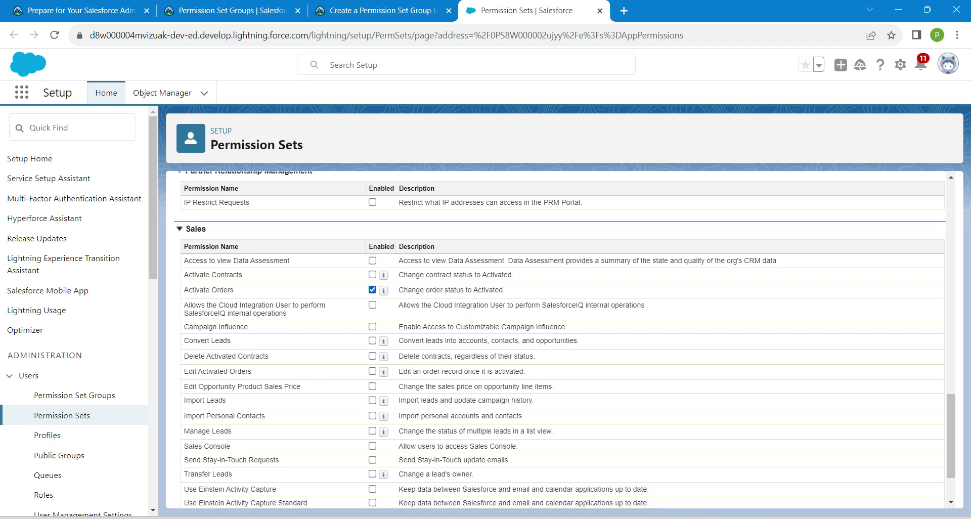
pyautogui.scroll(16, 556, 339)
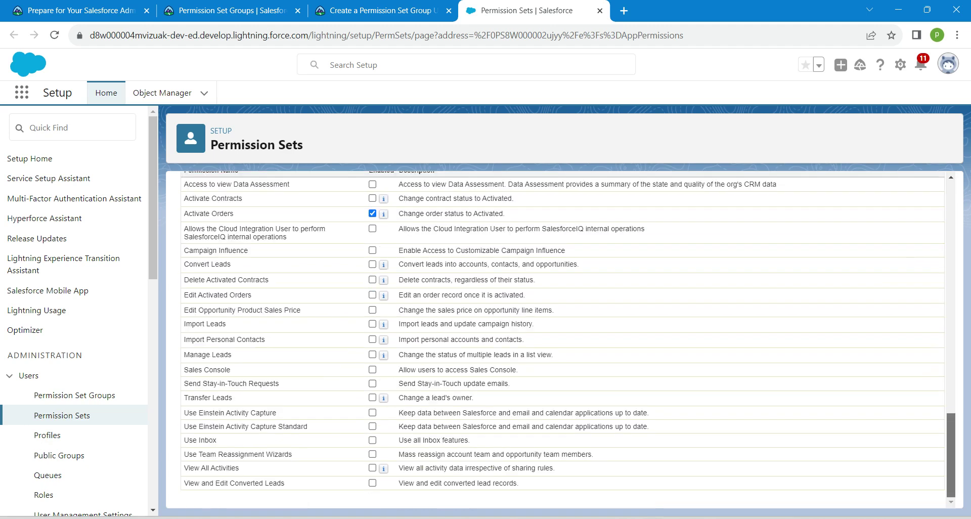
pyautogui.click(425, 269)
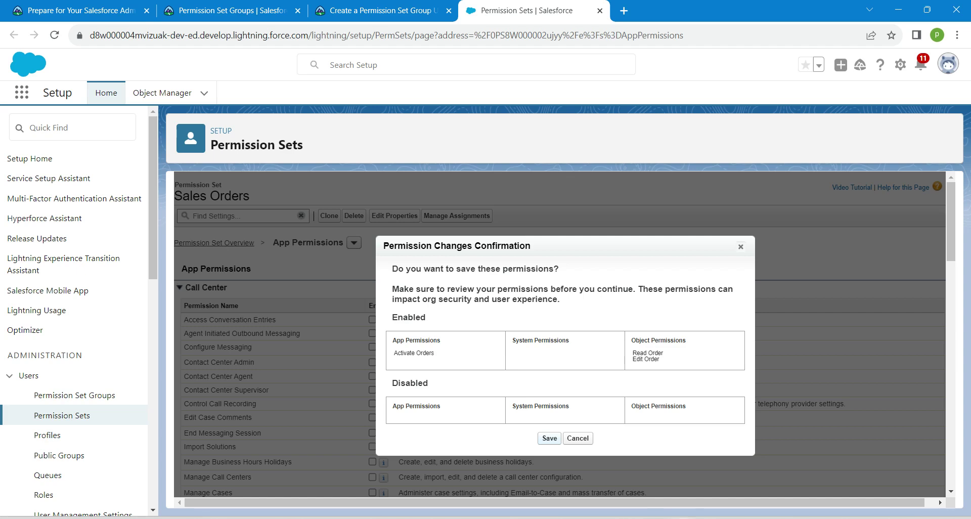
pyautogui.press('Return')
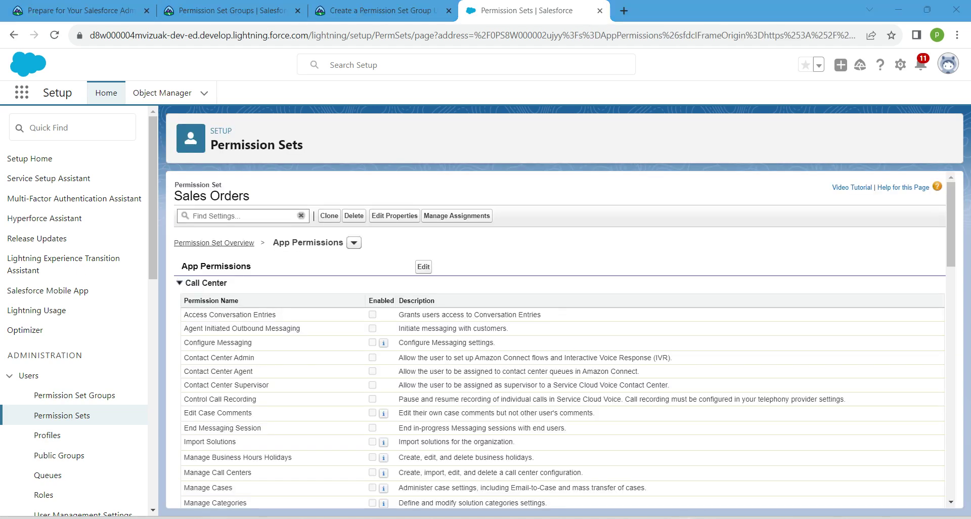
# Find the Orders object settings in the permission set, enable the Create and Delete object permissions, and save
pyautogui.click(243, 215)
pyautogui.write('order')
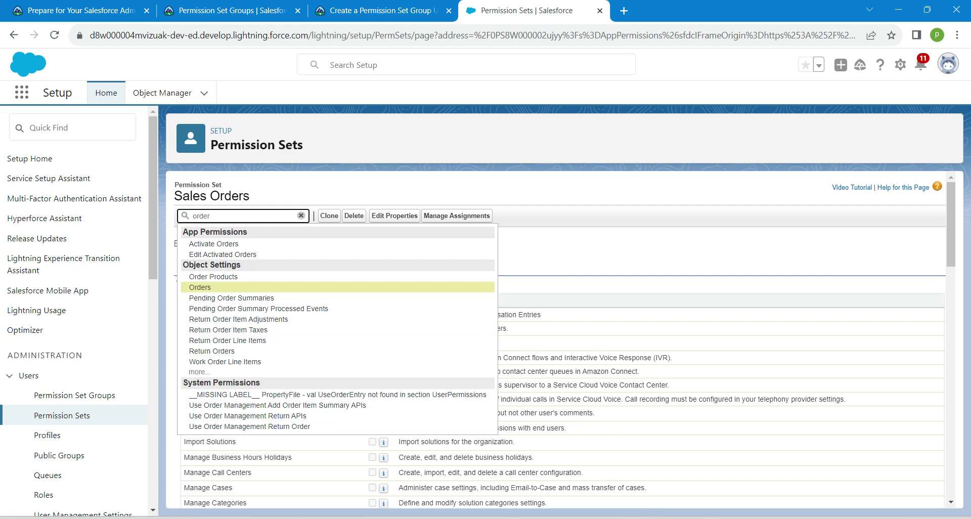
pyautogui.click(200, 287)
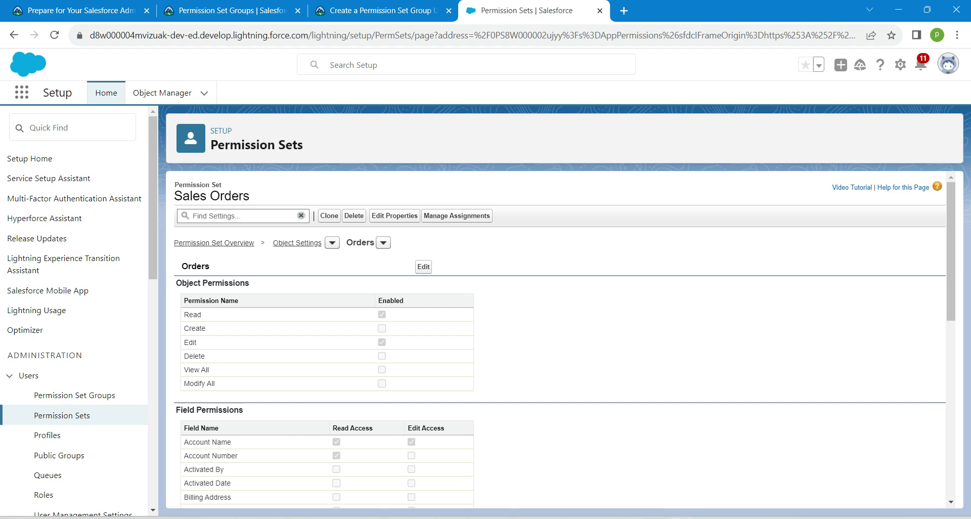
pyautogui.click(424, 266)
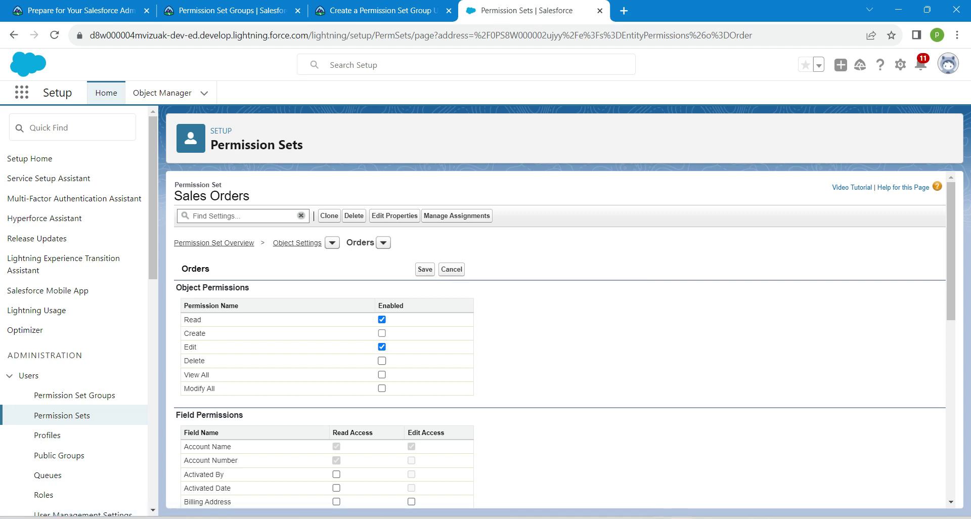
pyautogui.click(382, 333)
pyautogui.click(382, 361)
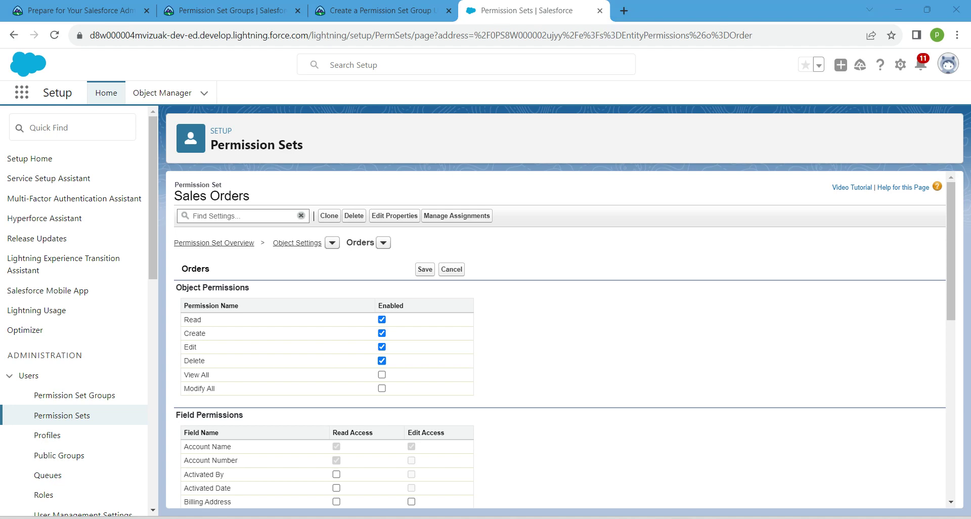
pyautogui.click(424, 269)
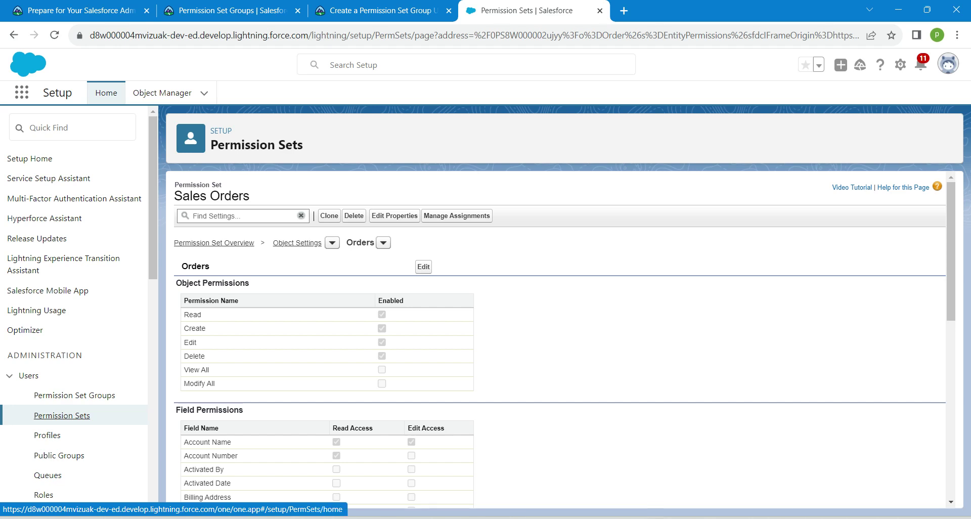
# Return to the Permission Sets list, and copy the Sales Contracts label from the Trailhead unit's instructions
pyautogui.click(62, 416)
pyautogui.click(382, 11)
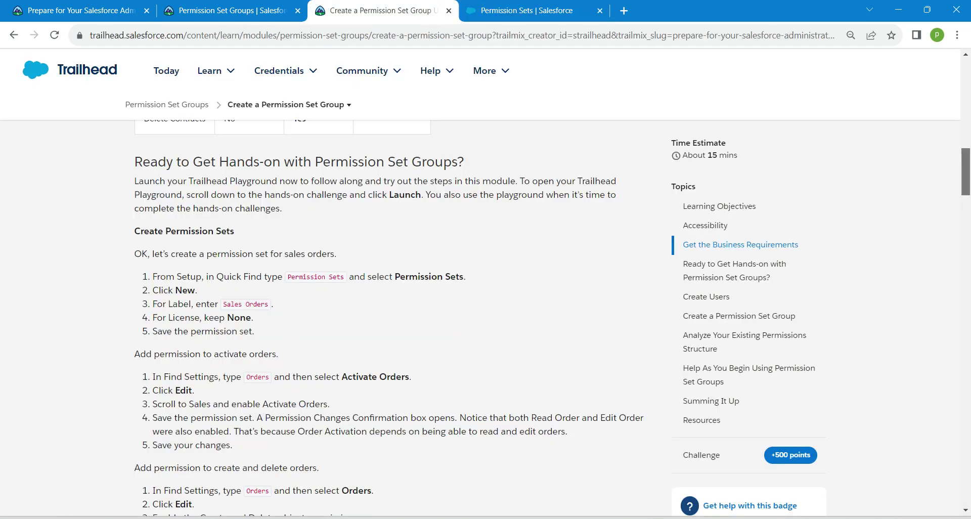
pyautogui.scroll(-2, 390, 318)
pyautogui.scroll(-4, 552, 318)
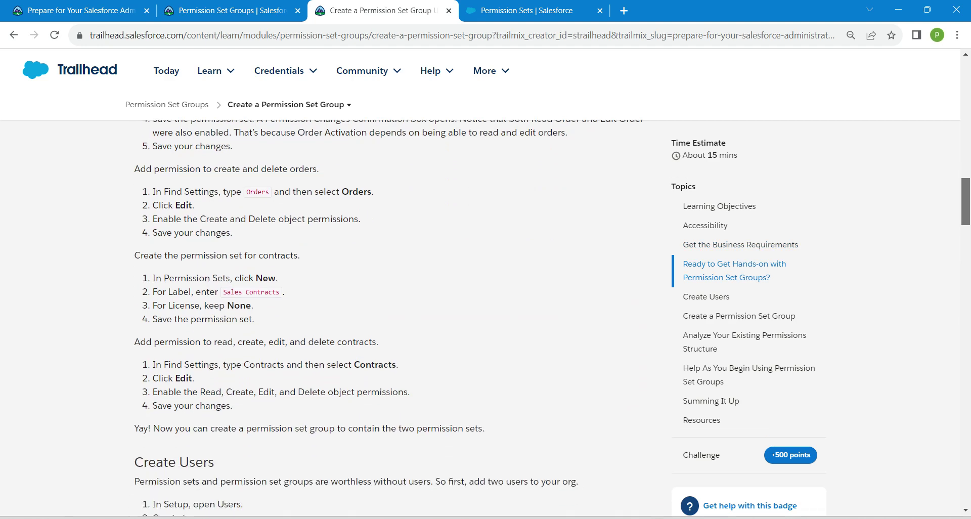
pyautogui.scroll(-3, 389, 319)
pyautogui.scroll(2, 390, 318)
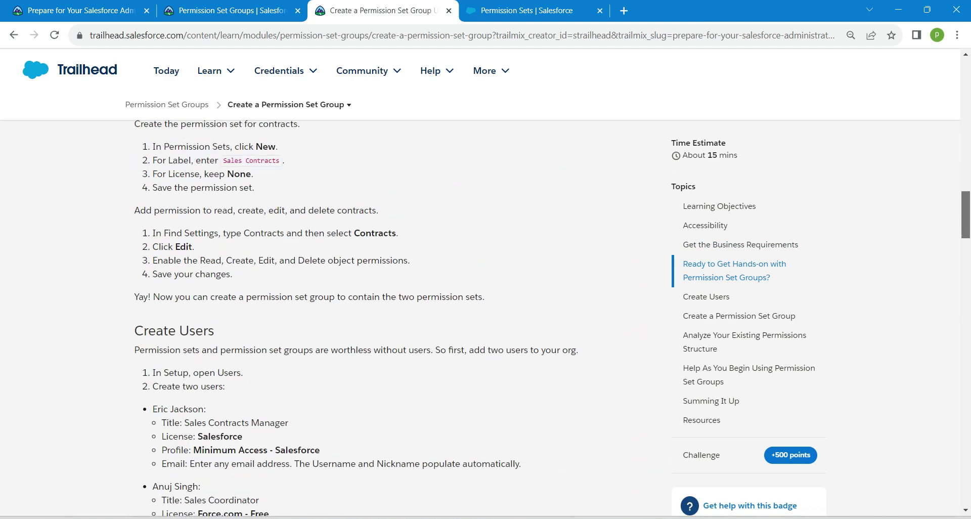
pyautogui.moveTo(965, 208); pyautogui.dragTo(966, 209)
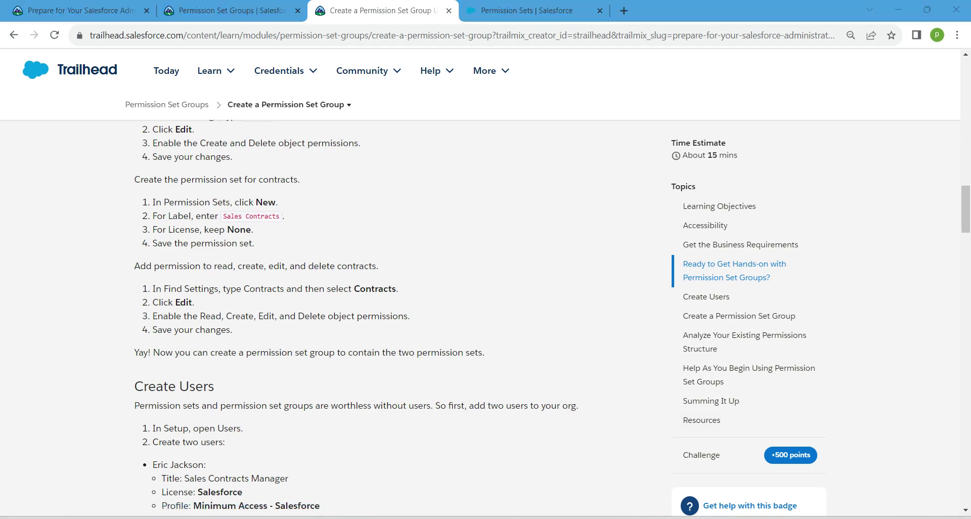
pyautogui.moveTo(223, 216); pyautogui.dragTo(280, 216)
pyautogui.hotkey('ctrl', 'c')
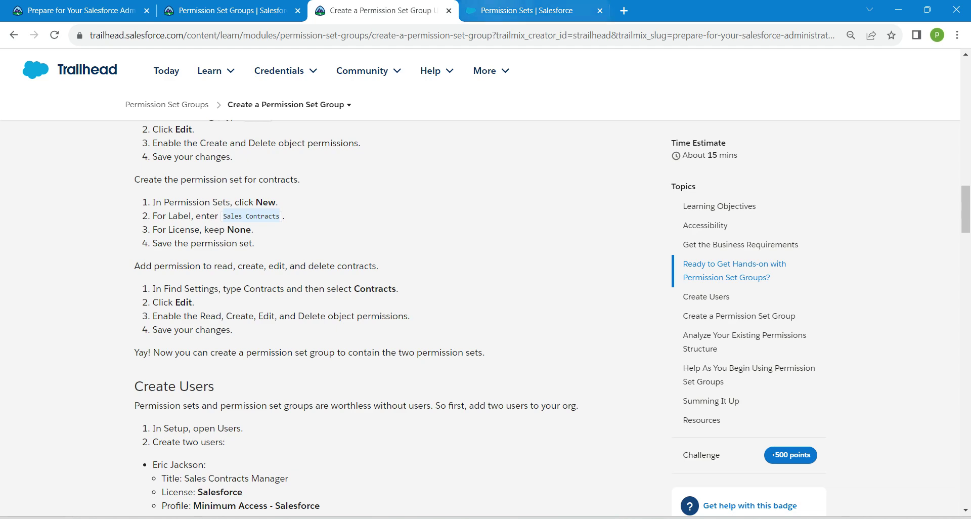
# Create and save a new permission set in Salesforce Setup with the label Sales Contracts, keeping the license as None
pyautogui.click(529, 9)
pyautogui.click(191, 279)
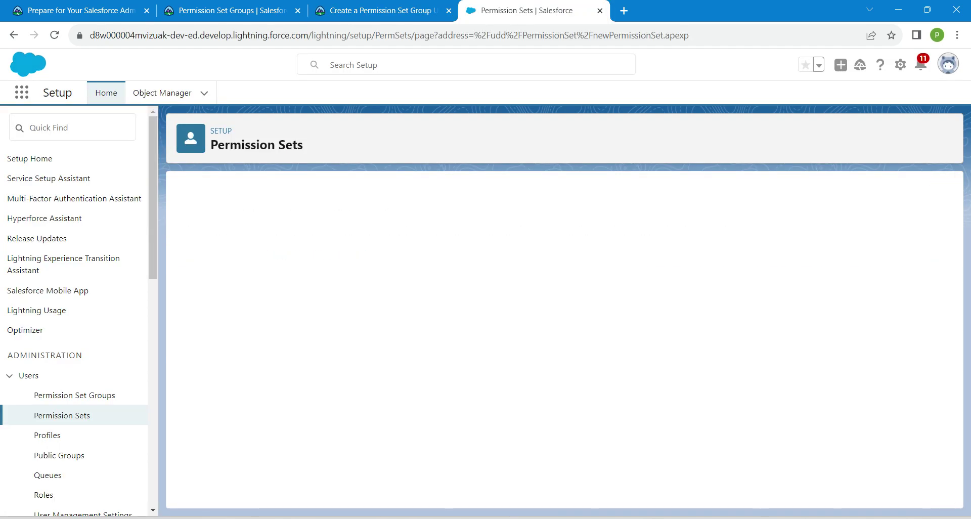
pyautogui.hotkey('ctrl', 'v')
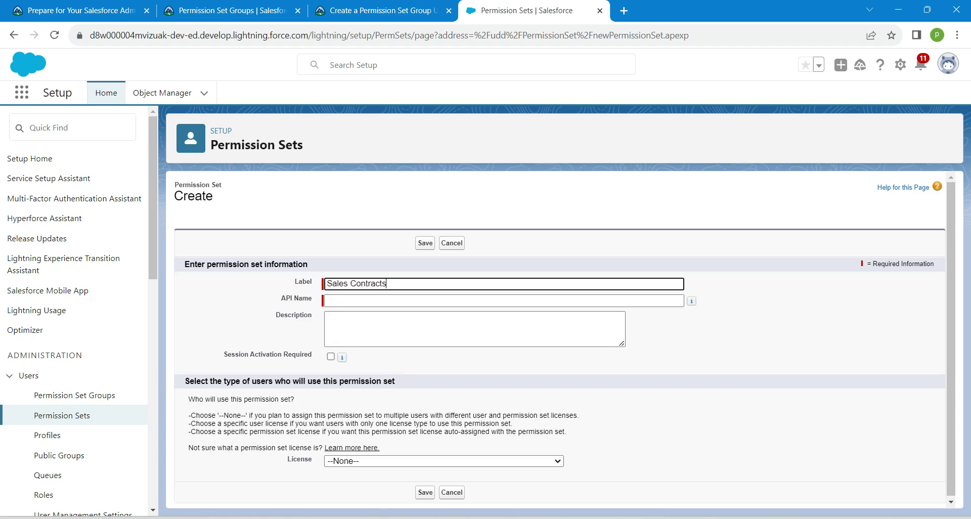
pyautogui.click(355, 301)
pyautogui.press('Tab')
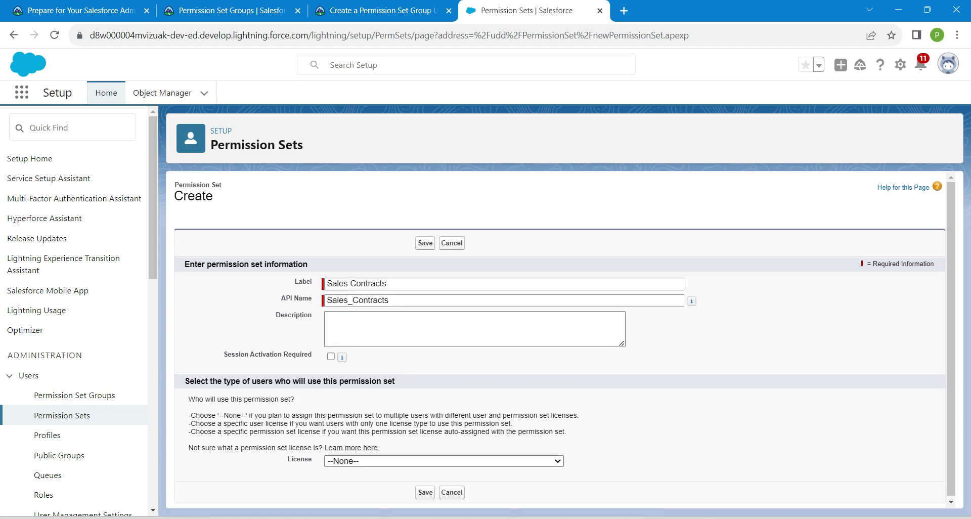
pyautogui.press('Tab')
pyautogui.press('Tab')
pyautogui.click(424, 243)
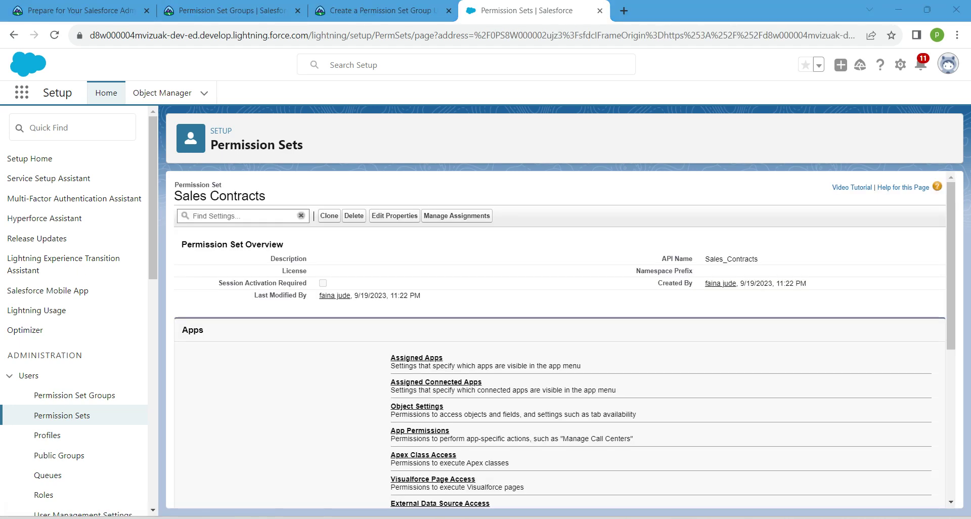
# Search the Sales Contracts permission set's settings for "contracts" and open the Contracts object settings
pyautogui.click(243, 216)
pyautogui.write('co')
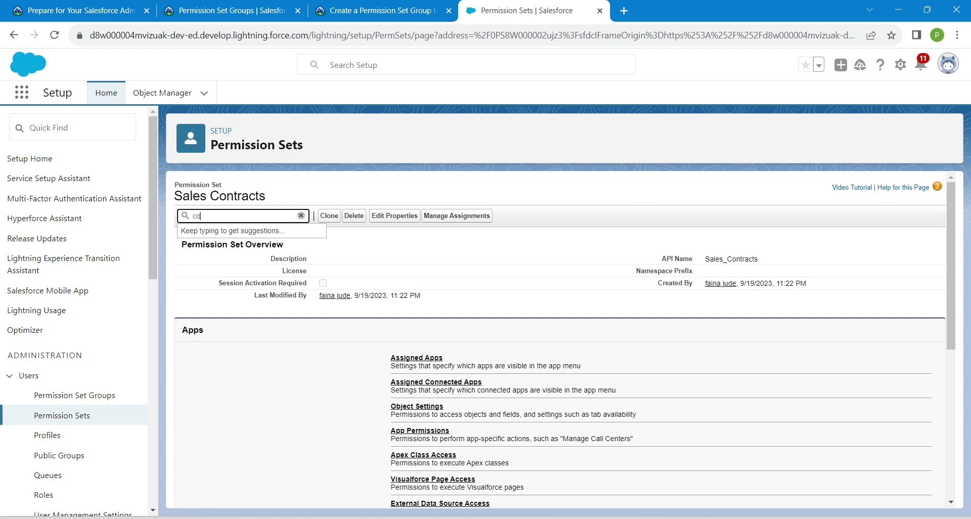
pyautogui.write('ntracts')
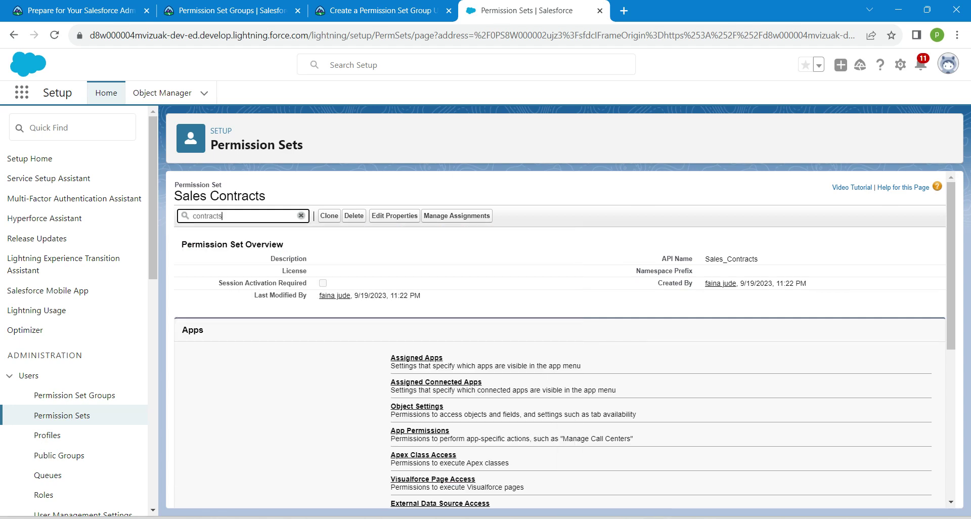
pyautogui.press('Down')
pyautogui.press('Down')
pyautogui.press('Down')
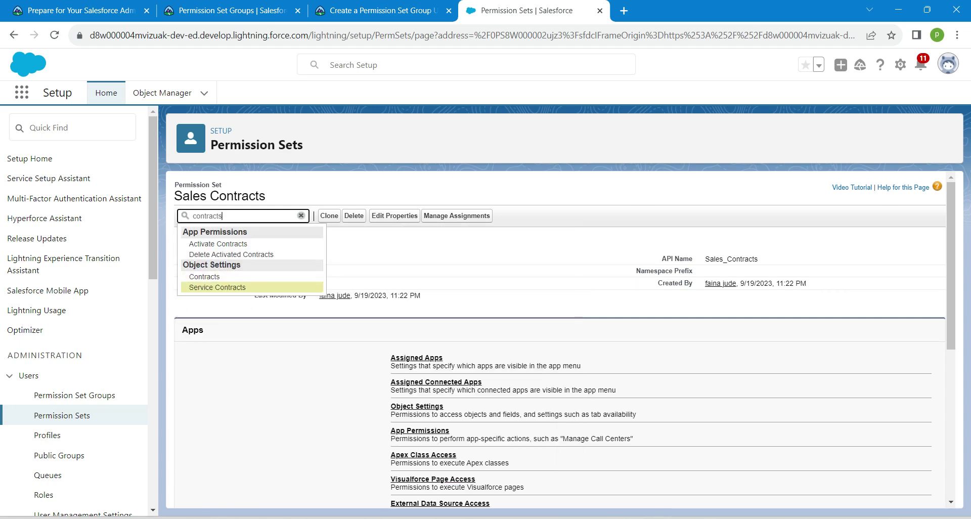
pyautogui.press('Up')
pyautogui.press('Up')
pyautogui.press('Down')
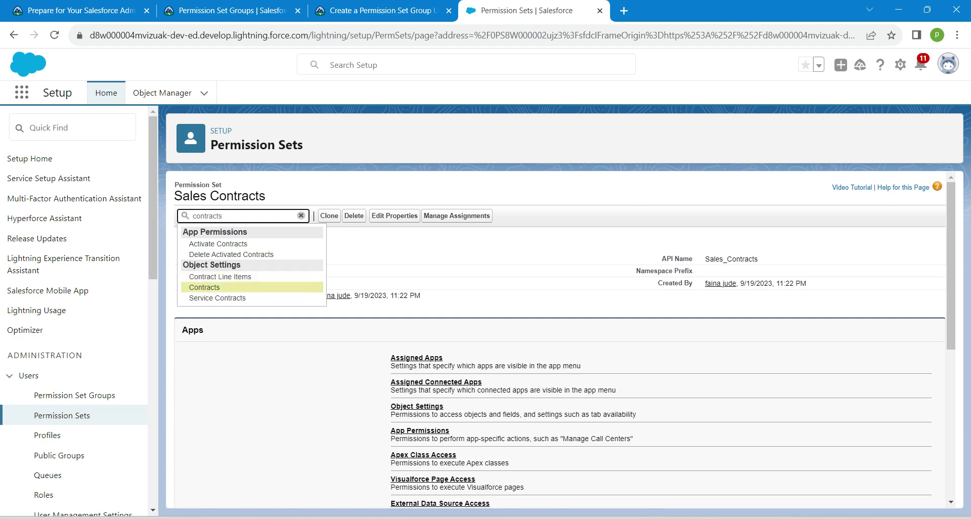
pyautogui.press('Return')
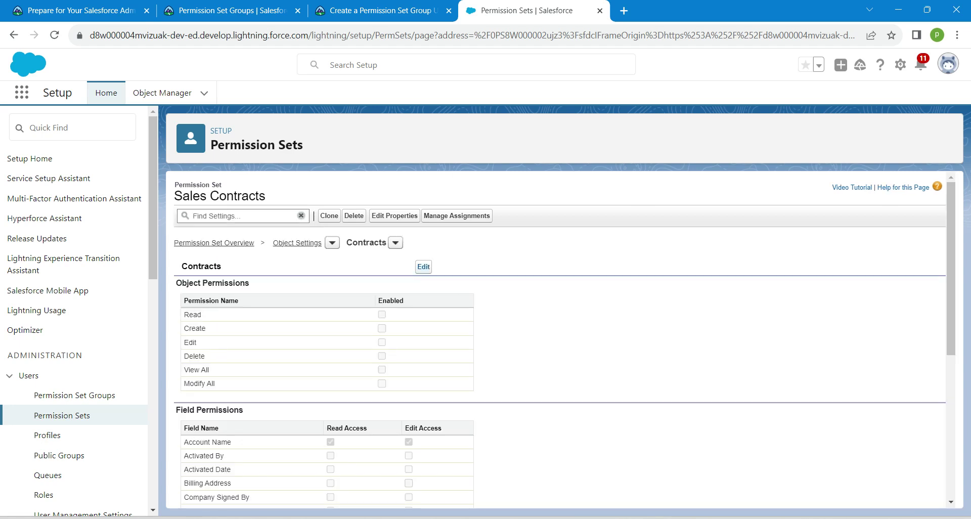
# Enable the Read, Create, Edit and Delete object permissions for Contracts and save the changes
pyautogui.click(423, 267)
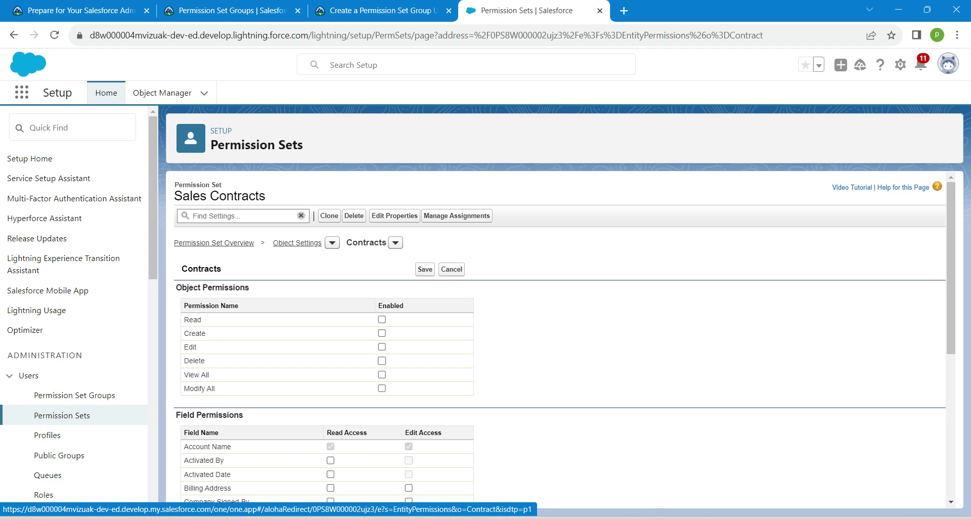
pyautogui.click(382, 319)
pyautogui.click(382, 333)
pyautogui.click(382, 361)
pyautogui.click(424, 269)
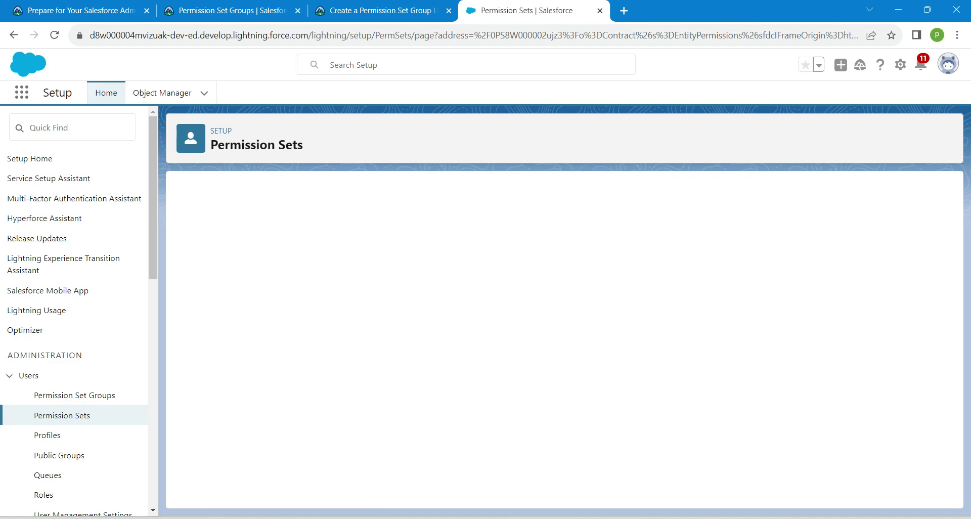
# Search Setup for "user" and open the Users page
pyautogui.click(72, 127)
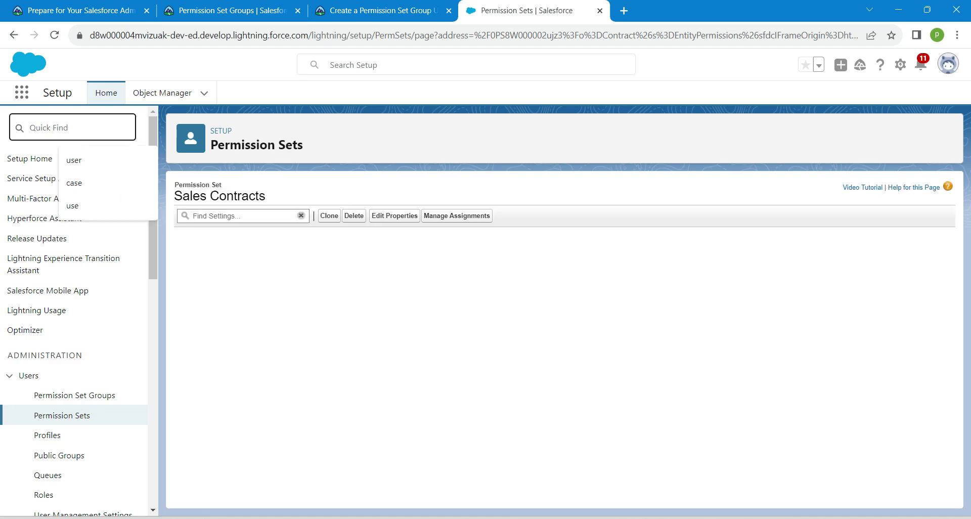
pyautogui.press('Down')
pyautogui.press('Return')
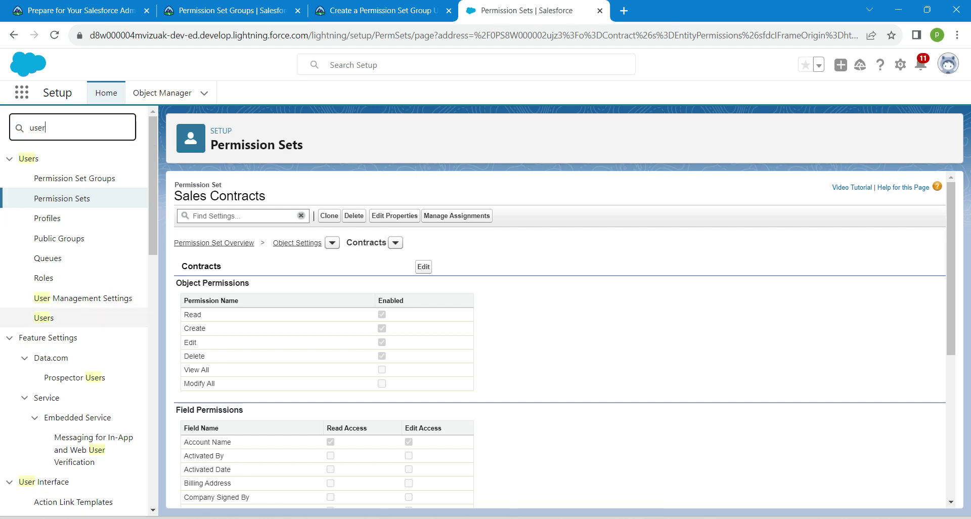
pyautogui.click(44, 318)
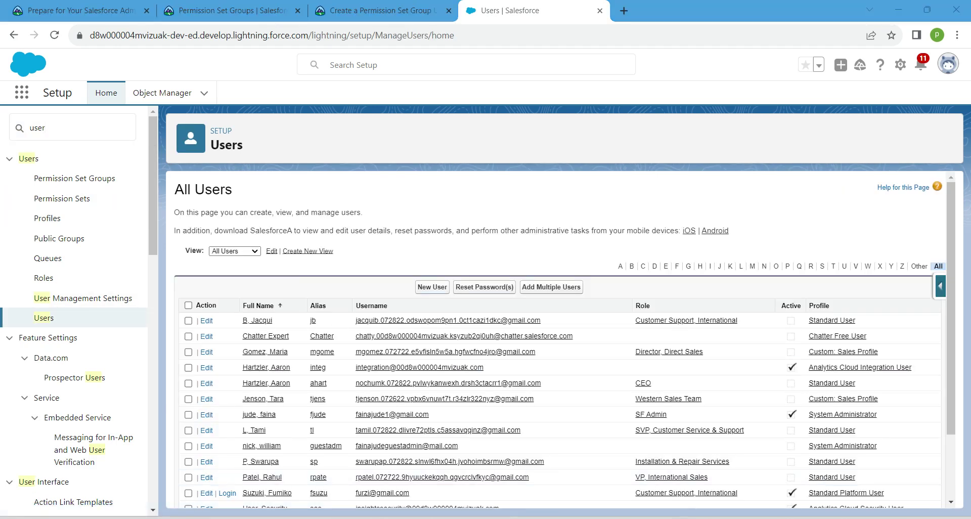
# Start a new user and set the user license to Salesforce and the profile to Minimum Access - Salesforce
pyautogui.click(432, 287)
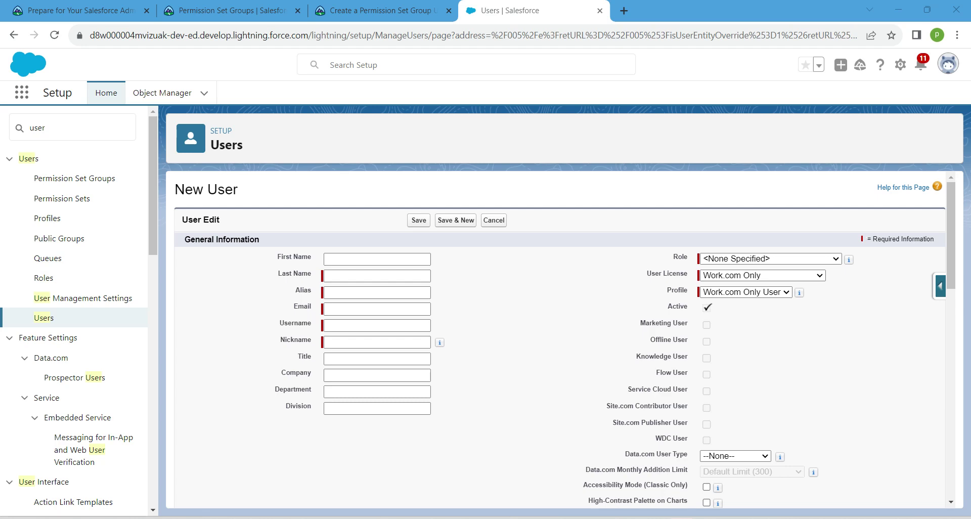
pyautogui.click(762, 276)
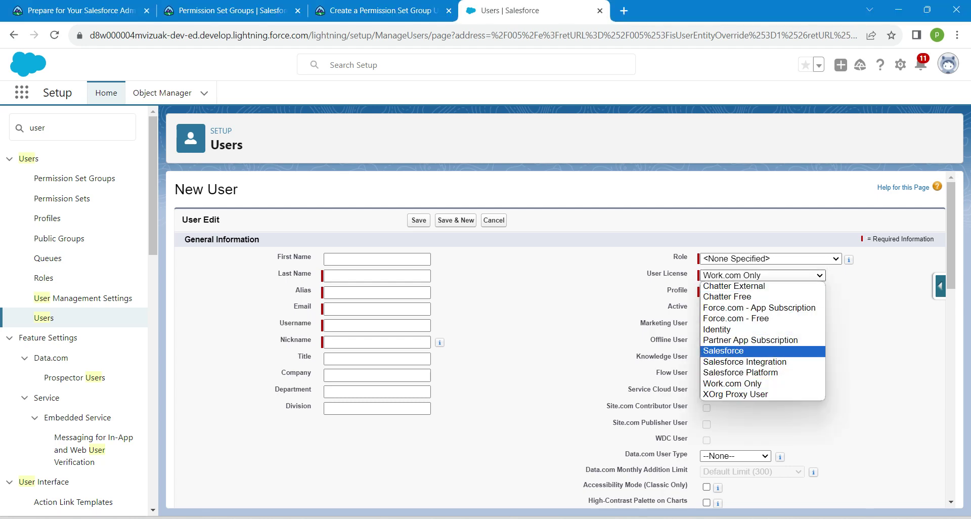
pyautogui.click(723, 350)
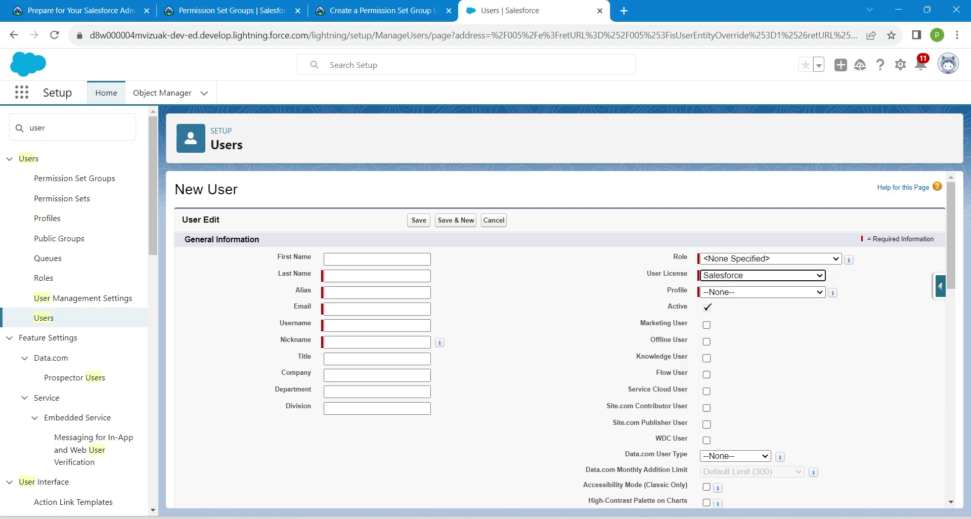
pyautogui.click(762, 292)
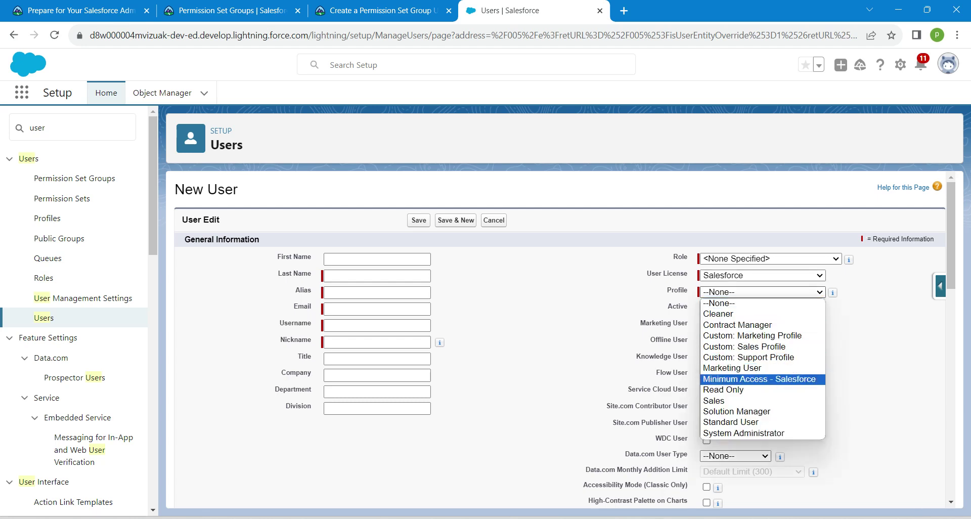
pyautogui.click(759, 379)
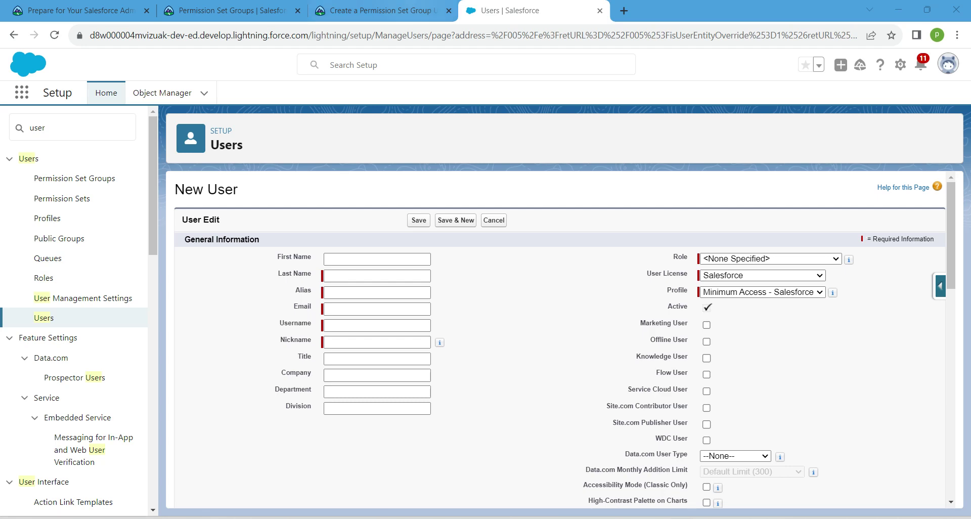
# Copy the first listed user's name from the Trailhead instructions and enter only the first name in the new user's First Name field
pyautogui.click(408, 10)
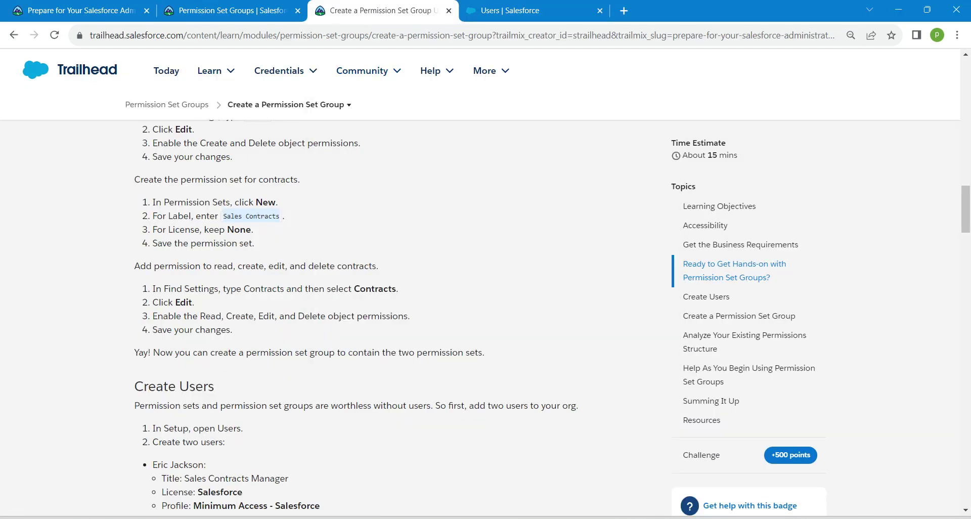
pyautogui.moveTo(153, 464); pyautogui.dragTo(198, 464)
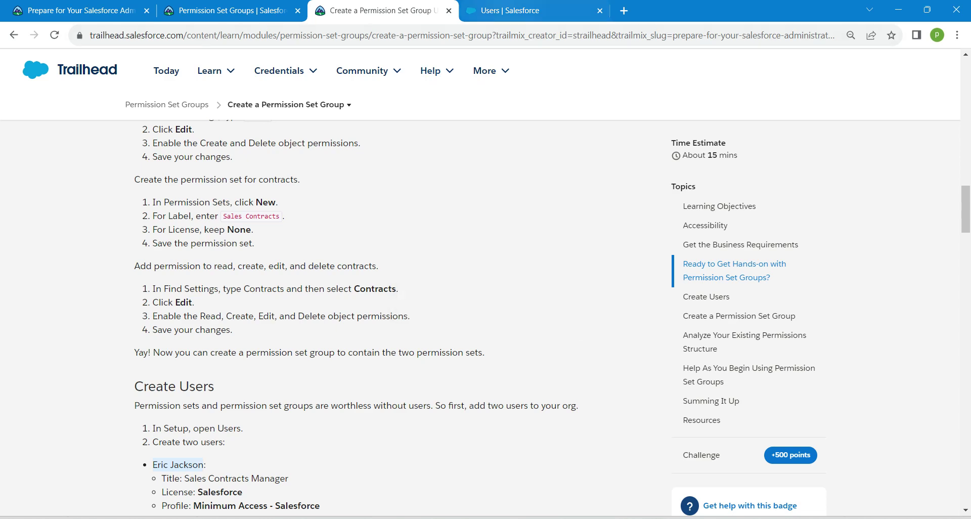
pyautogui.click(511, 10)
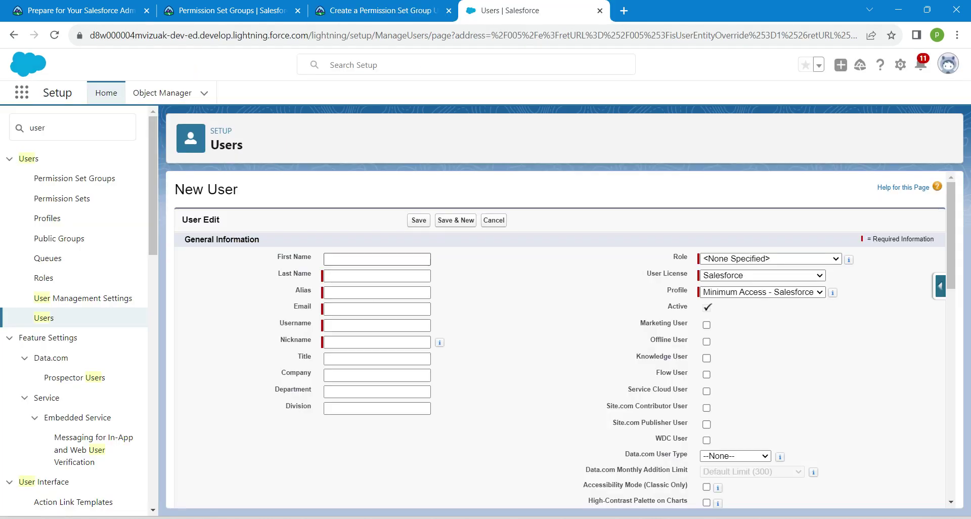
pyautogui.click(377, 259)
pyautogui.write('Eric Jackson')
pyautogui.press('BackSpace')
pyautogui.press('BackSpace')
pyautogui.press('BackSpace')
pyautogui.press('BackSpace')
pyautogui.press('BackSpace')
pyautogui.press('BackSpace')
pyautogui.press('BackSpace')
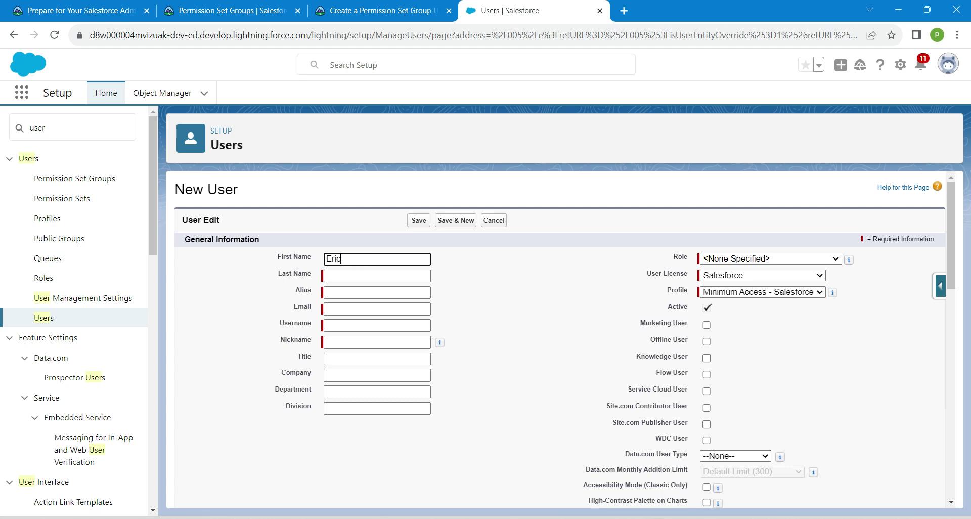
# Copy the same user's last name from the Trailhead instructions and fill in the new user's Last Name field
pyautogui.click(376, 275)
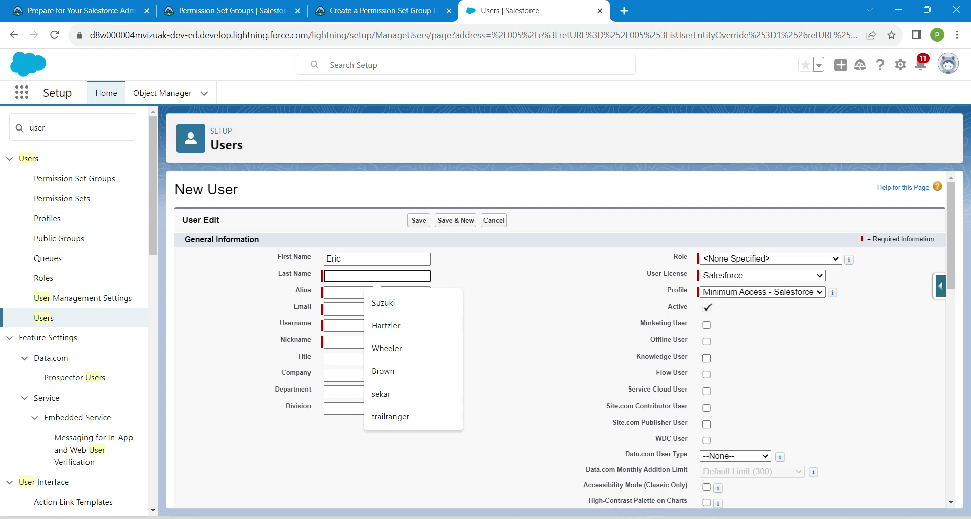
pyautogui.moveTo(377, 10); pyautogui.dragTo(145, 448)
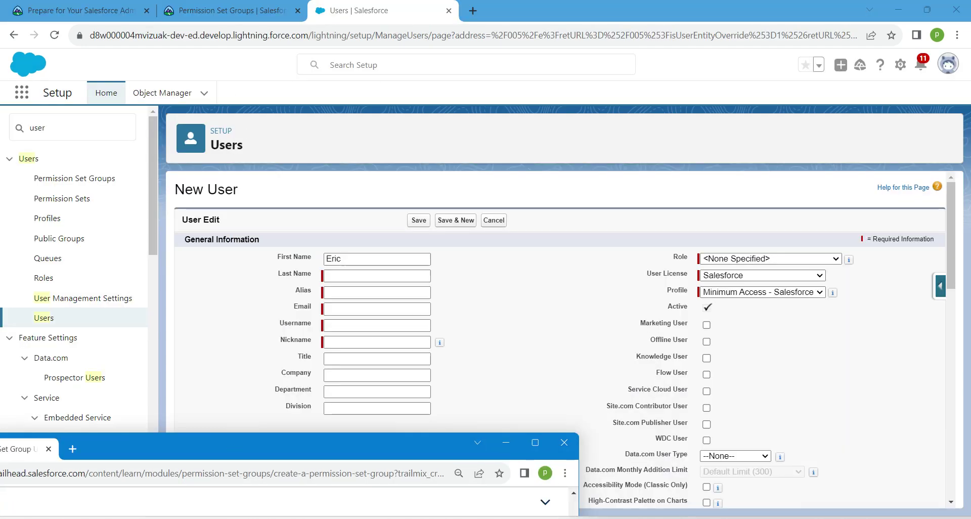
pyautogui.moveTo(25, 449); pyautogui.dragTo(362, 10)
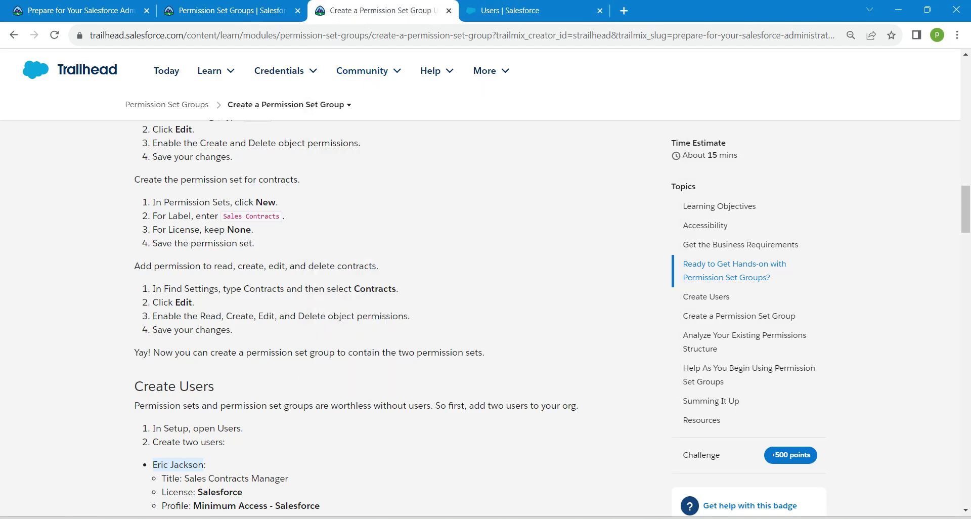
pyautogui.doubleClick(186, 465)
pyautogui.click(554, 10)
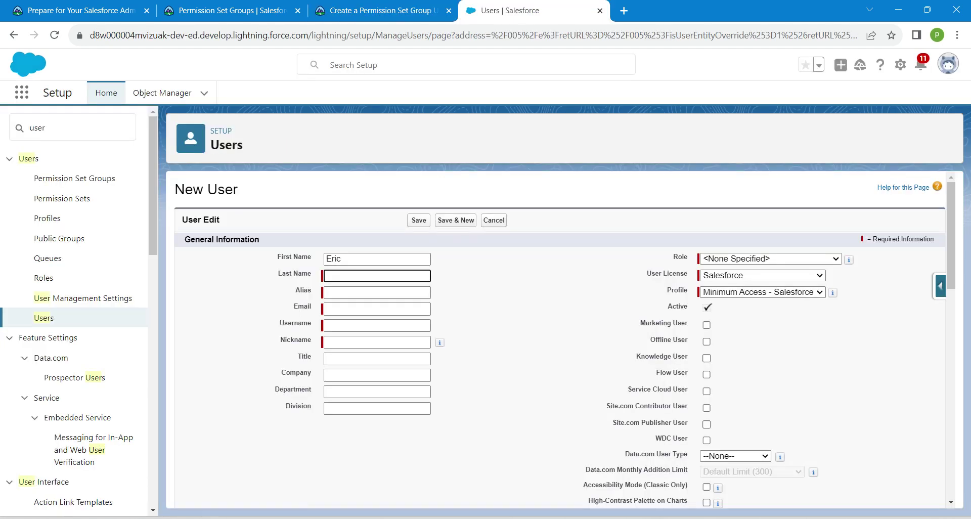
pyautogui.click(376, 276)
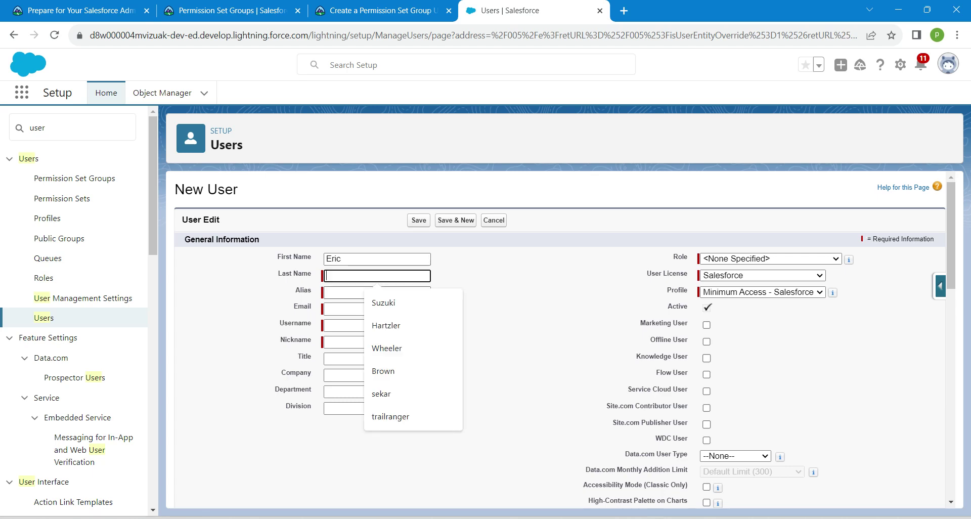
pyautogui.write('Jackso')
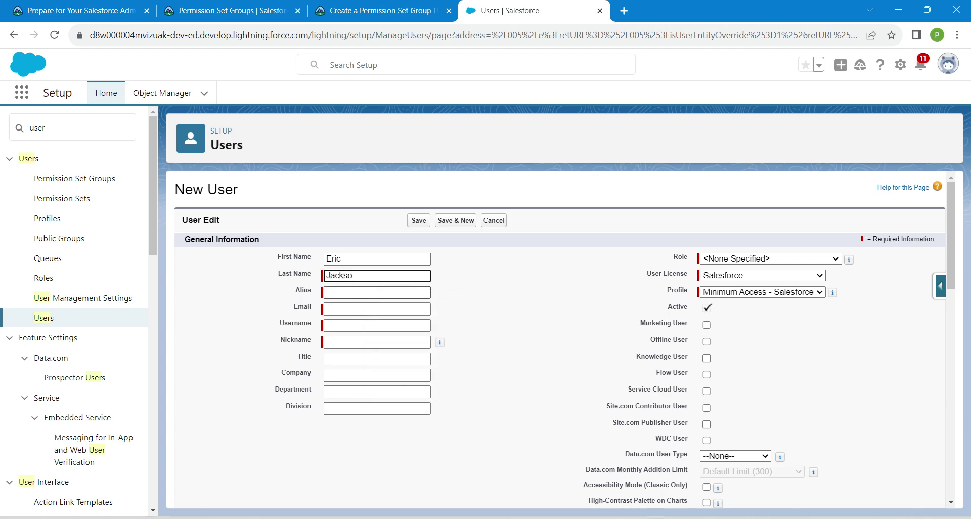
pyautogui.write('n')
pyautogui.press('Tab')
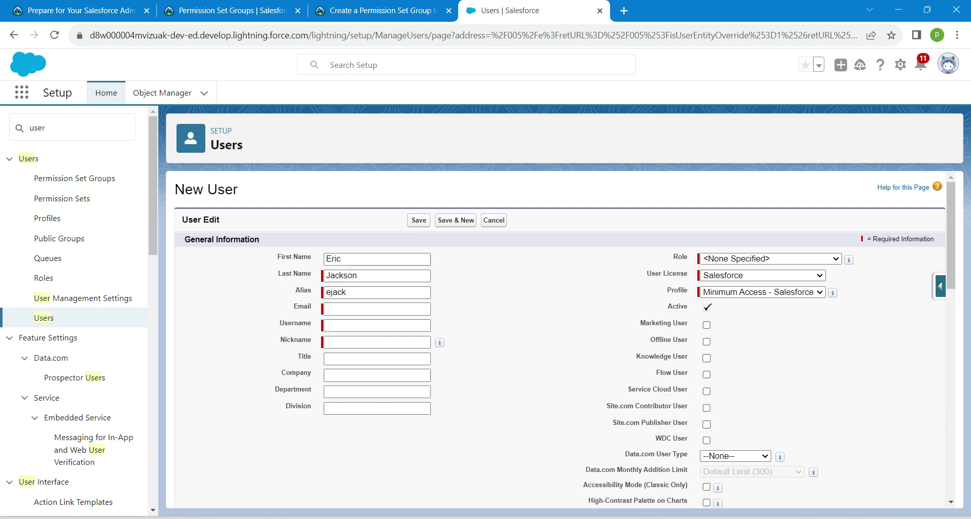
# Fill in the first user's email address, copy the title Sales Contracts Manager from the Trailhead instructions, and save while starting another new user
pyautogui.click(377, 10)
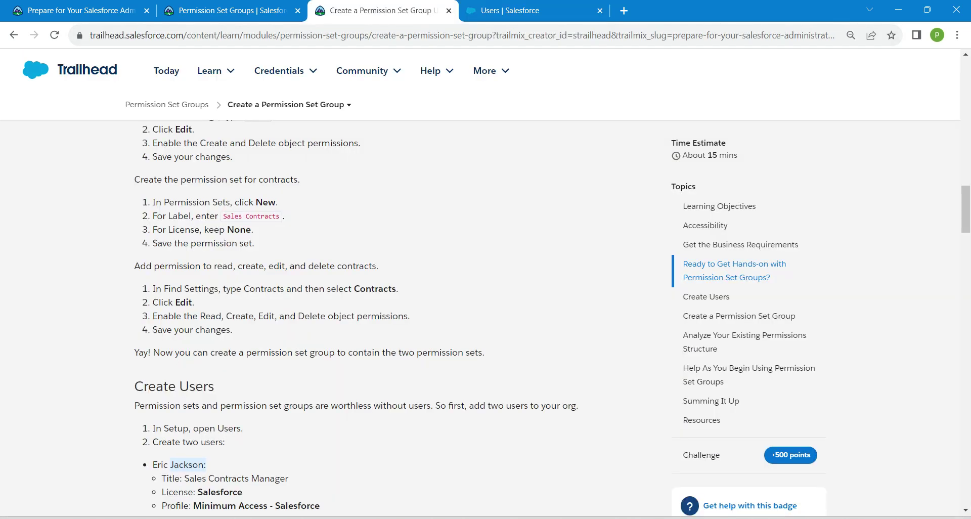
pyautogui.click(506, 10)
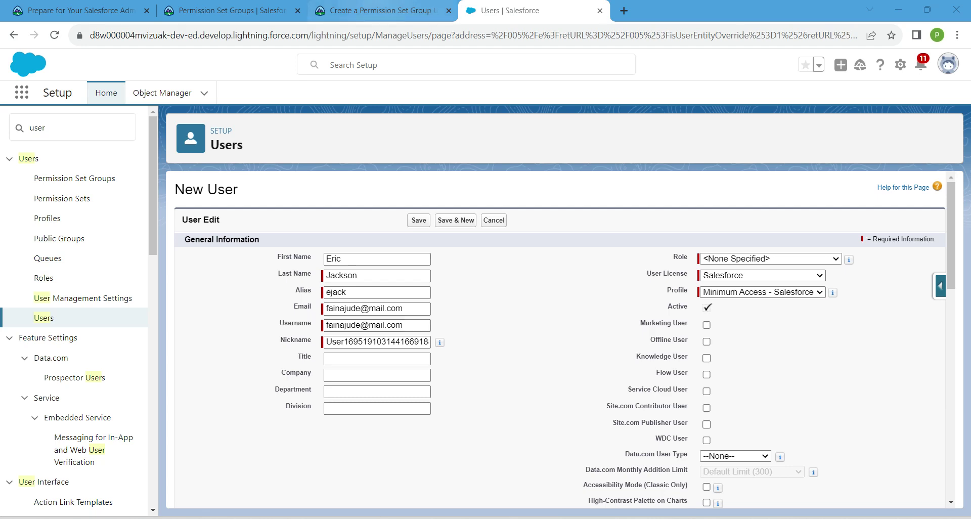
pyautogui.click(380, 10)
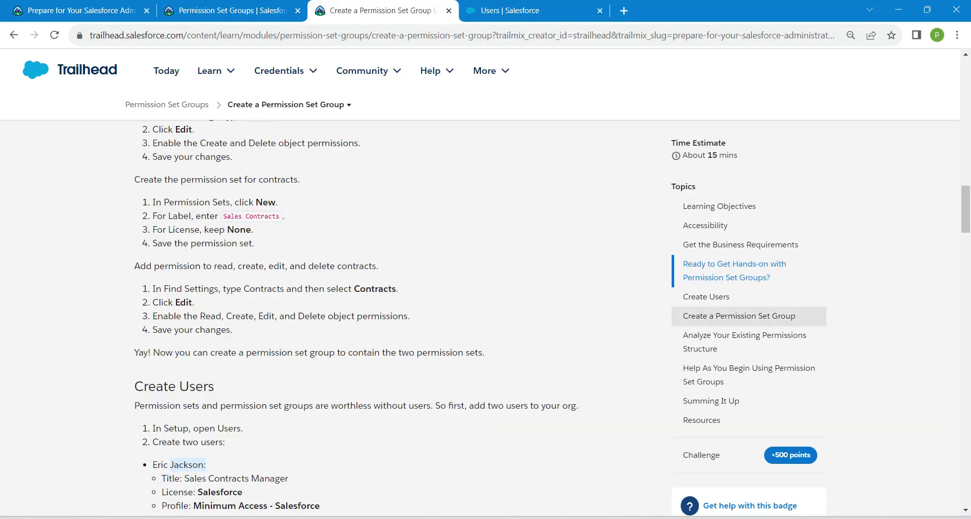
pyautogui.moveTo(965, 209); pyautogui.dragTo(966, 232)
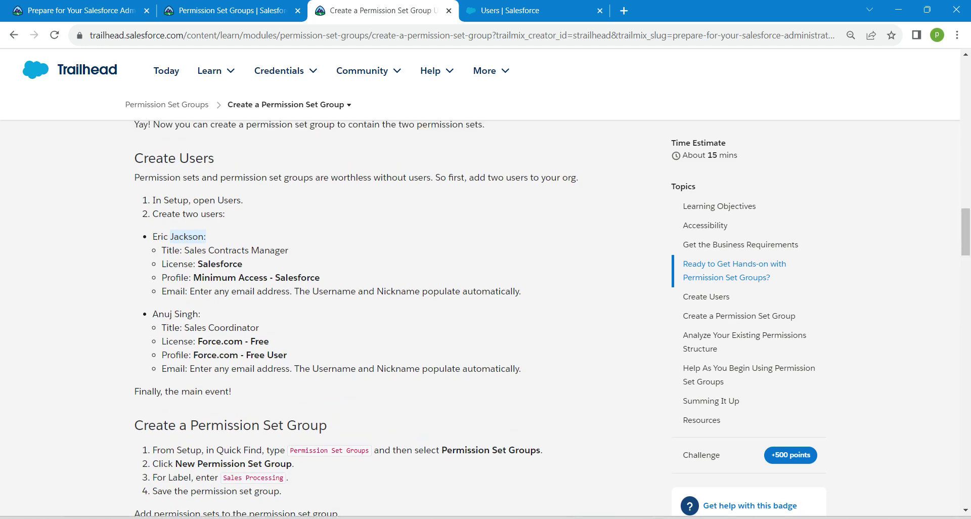
pyautogui.moveTo(184, 250); pyautogui.dragTo(288, 250)
pyautogui.hotkey('ctrl', 'c')
pyautogui.click(532, 10)
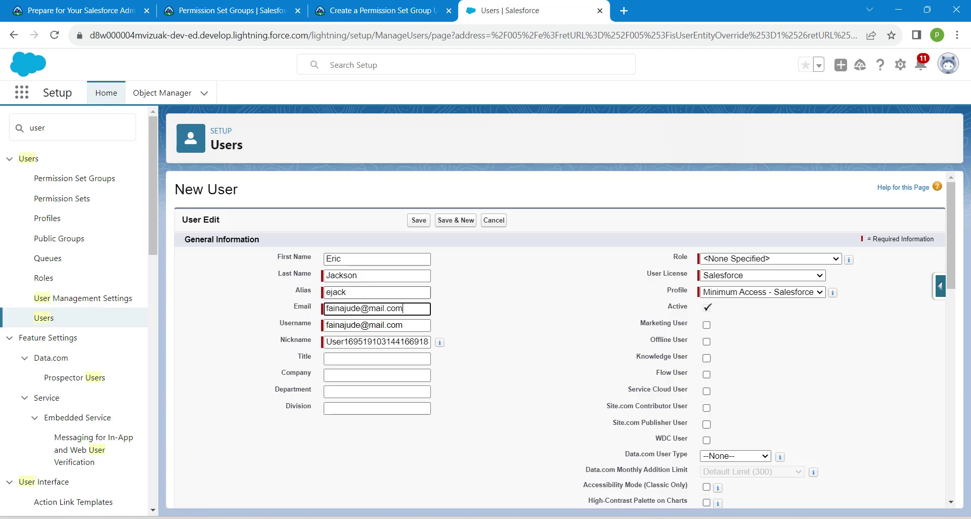
pyautogui.click(376, 358)
pyautogui.hotkey('ctrl', 'v')
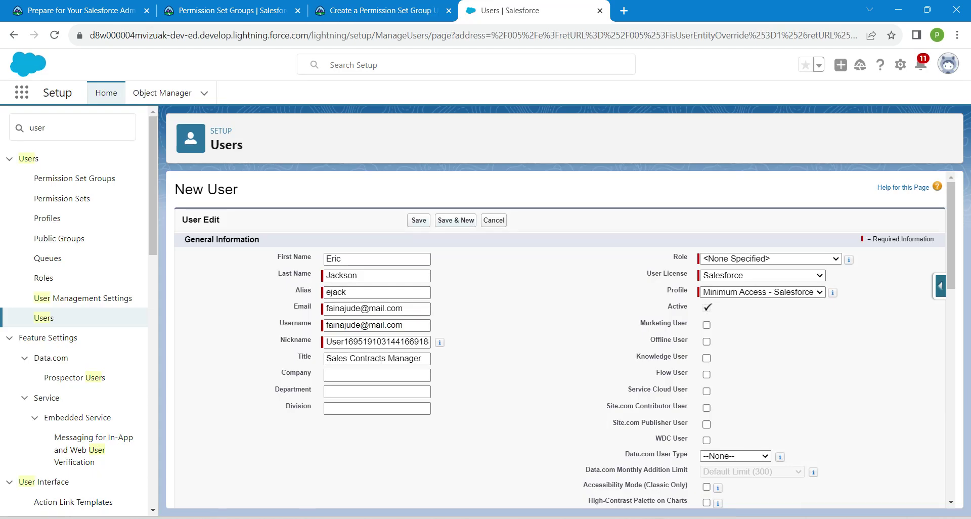
pyautogui.click(455, 221)
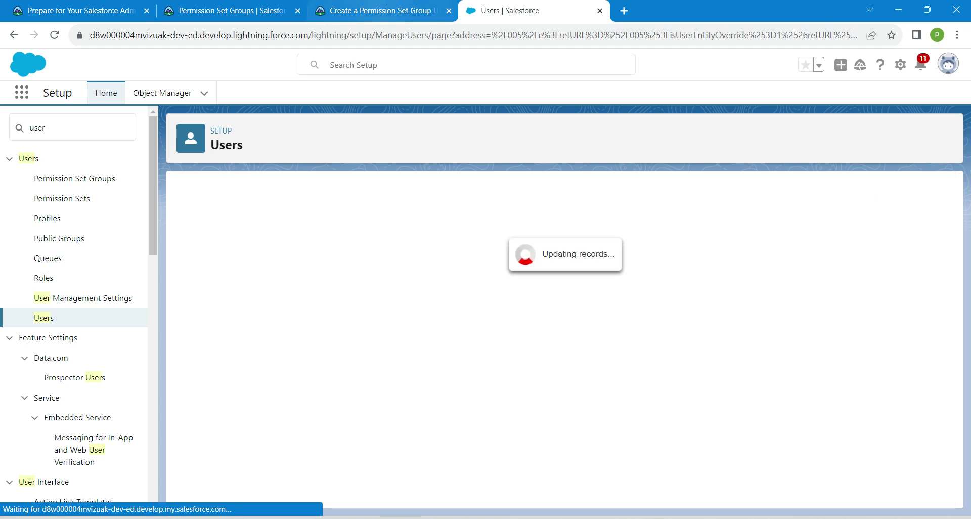
# Set the second user's license to Force.com - Free and fill in the first name copied from the Trailhead instructions
pyautogui.click(379, 10)
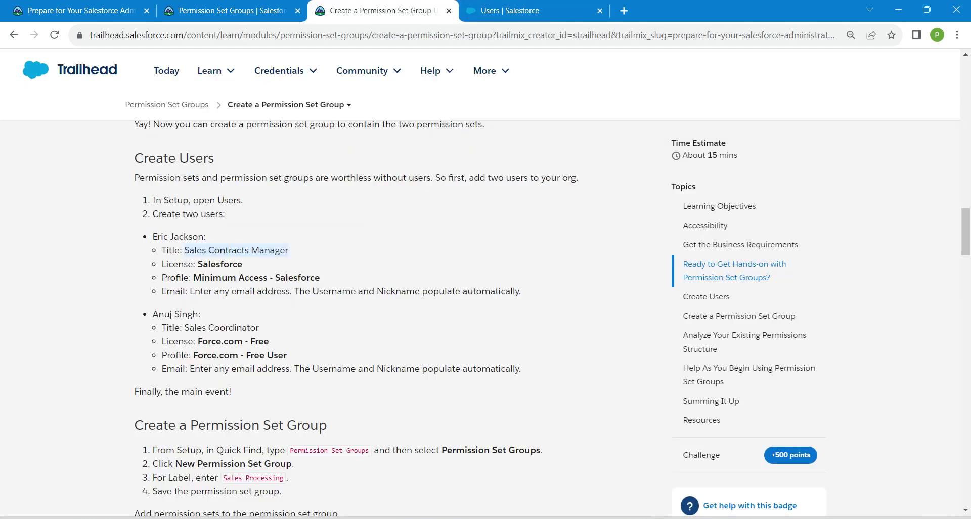
pyautogui.click(158, 314)
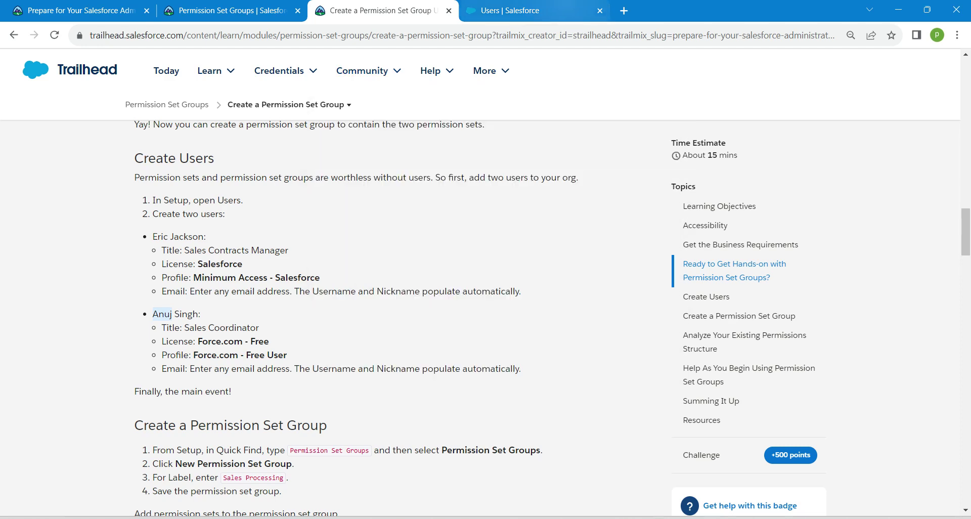
pyautogui.moveTo(506, 11)
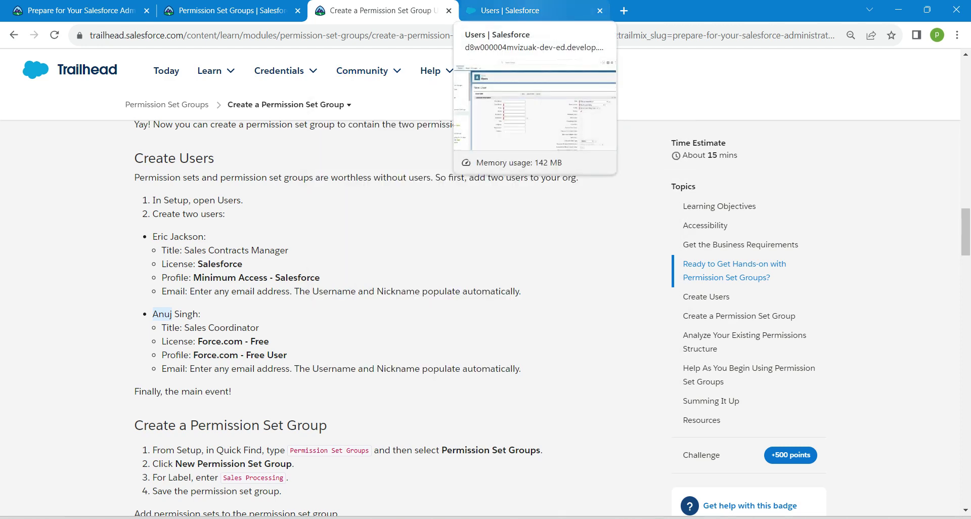
pyautogui.click(506, 11)
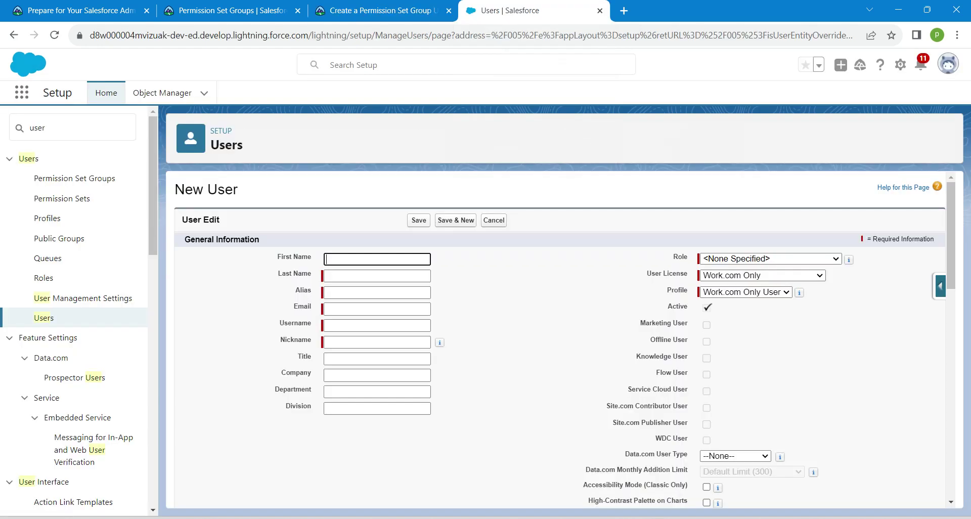
pyautogui.click(763, 276)
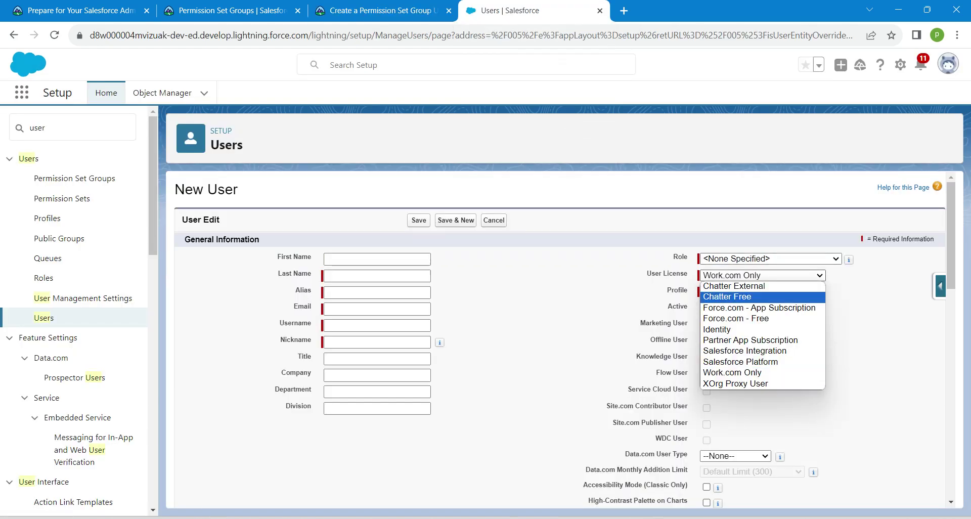
pyautogui.click(736, 318)
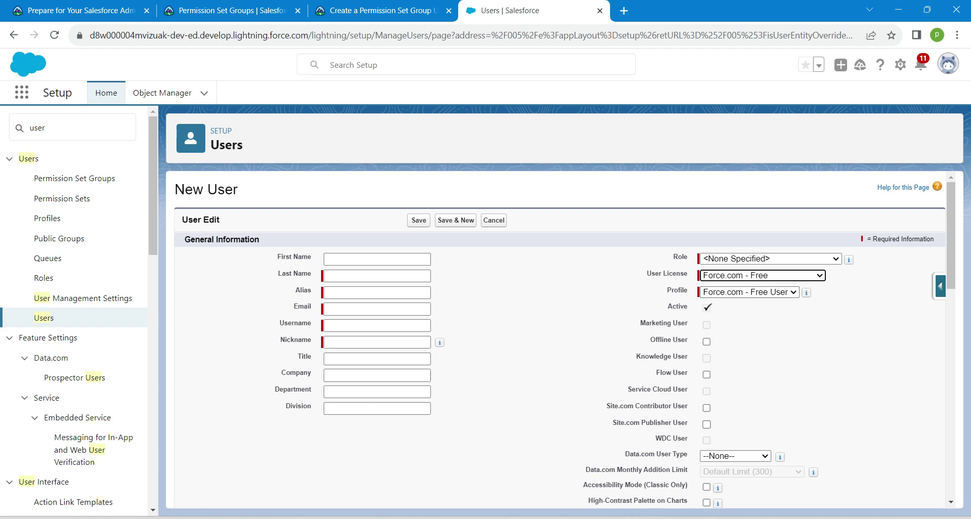
pyautogui.click(377, 259)
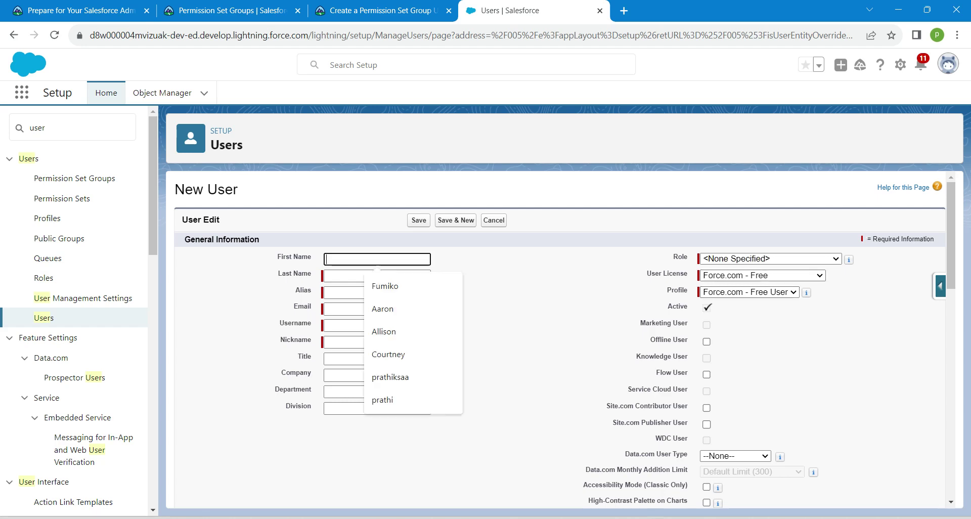
pyautogui.write('Anuj')
# Copy the second listed user's last name from the Trailhead instructions into the new user's Last Name field
pyautogui.click(377, 276)
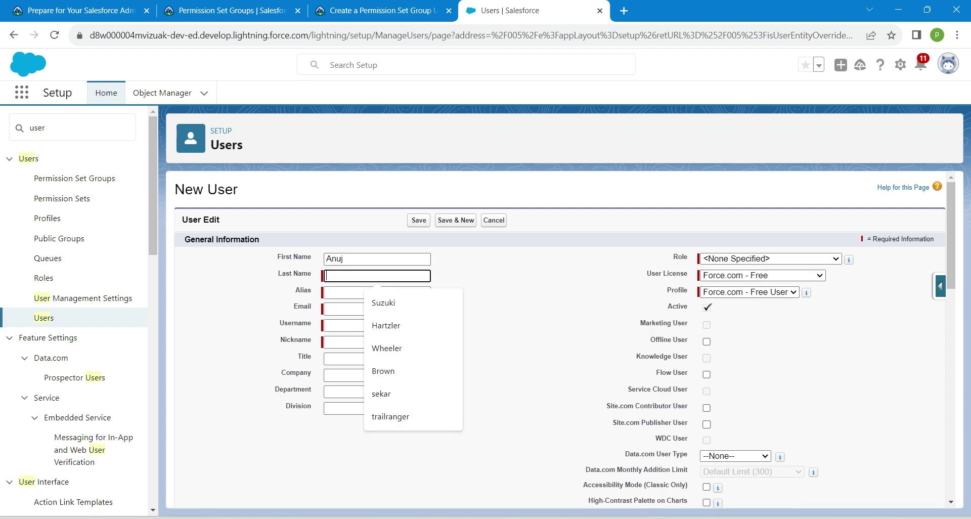
pyautogui.click(383, 10)
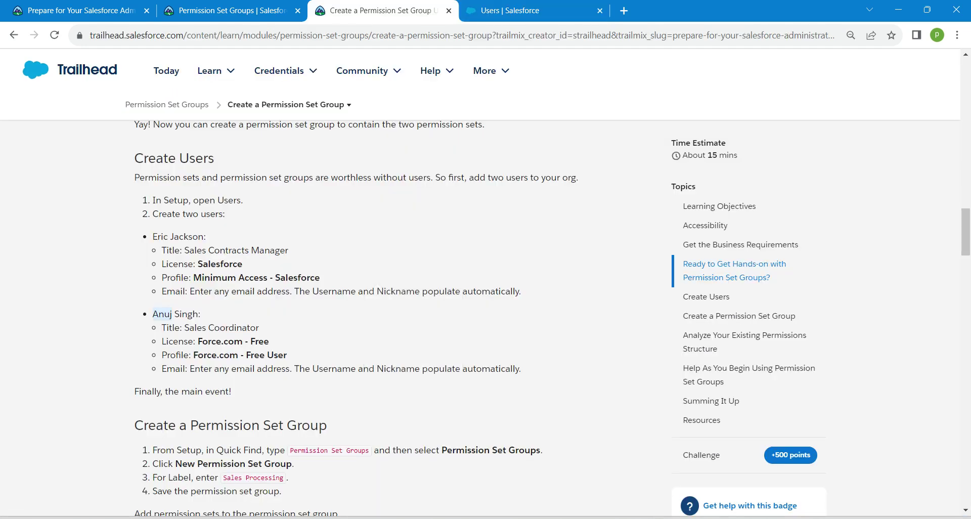
pyautogui.doubleClick(186, 313)
pyautogui.hotkey('ctrl', 'c')
pyautogui.hotkey('ctrl', 'Tab')
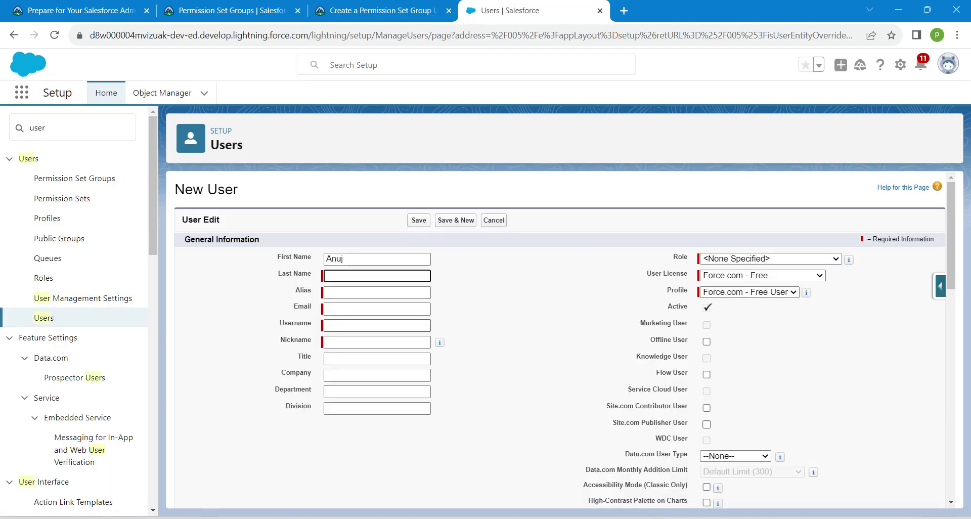
pyautogui.hotkey('ctrl', 'v')
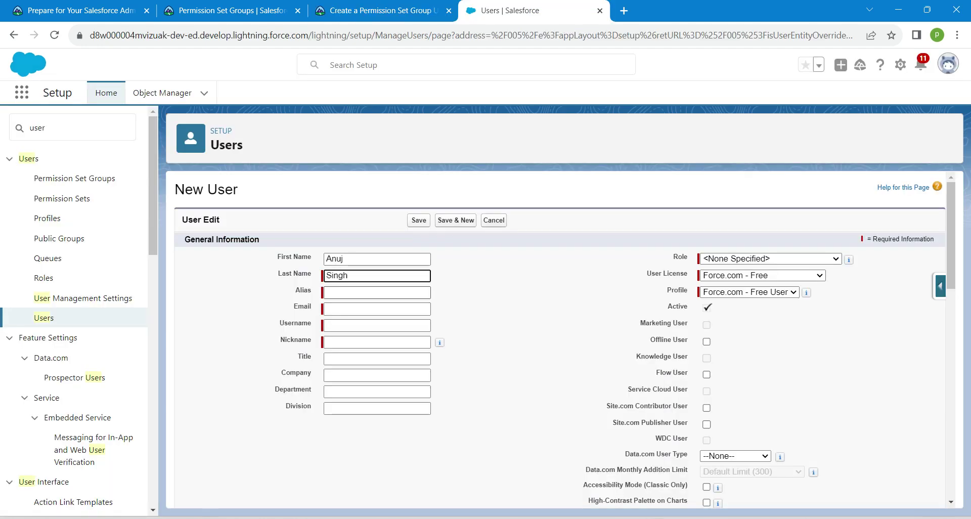
pyautogui.press('Tab')
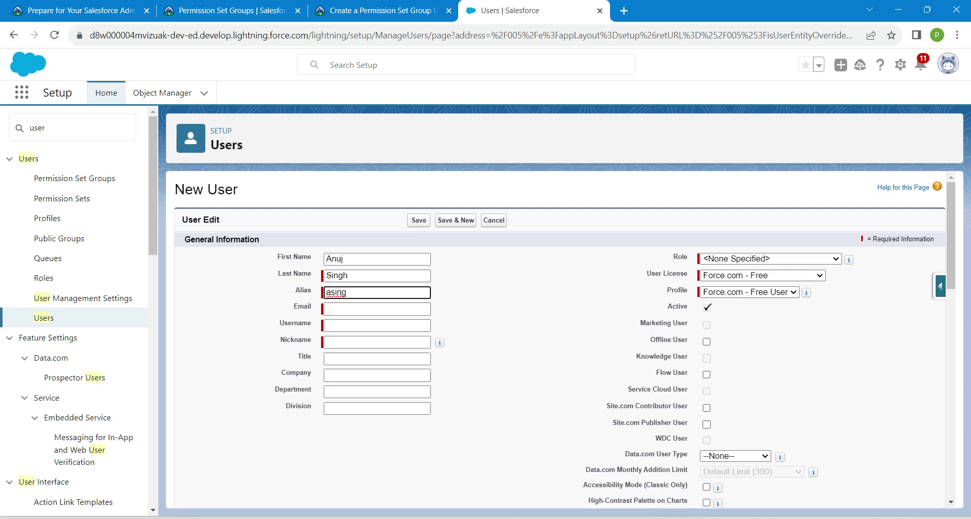
# Fill in the second user's email address so that the username and nickname populate automatically
pyautogui.press('Tab')
pyautogui.hotkey('ctrl', 'v')
pyautogui.press('Tab')
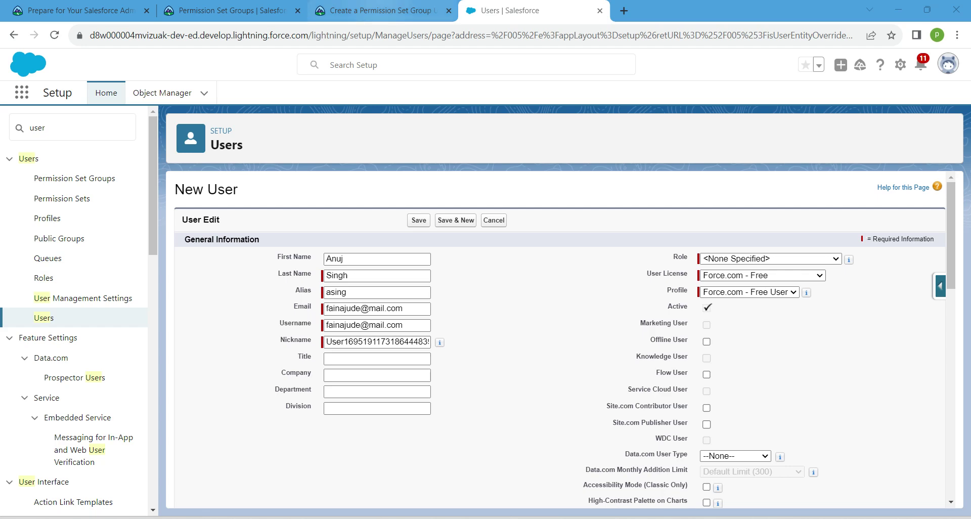
# Copy the title Sales Coordinator from the Trailhead instructions into the second user's Title field and try to save the user
pyautogui.click(379, 10)
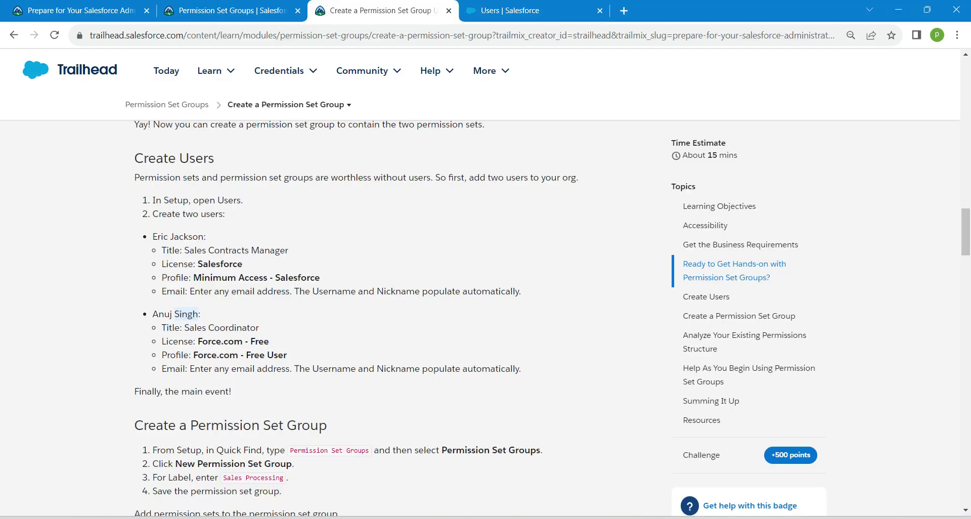
pyautogui.moveTo(184, 327); pyautogui.dragTo(259, 328)
pyautogui.hotkey('ctrl', 'c')
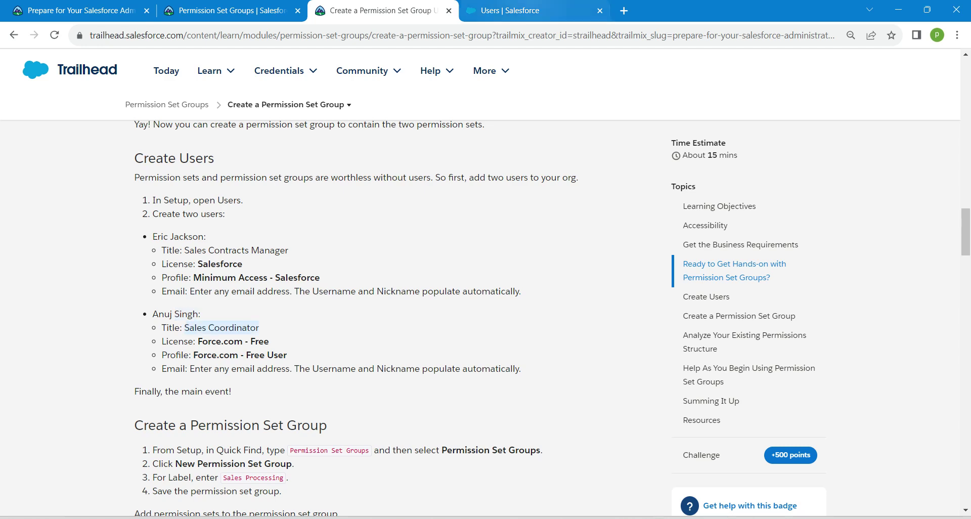
pyautogui.click(510, 10)
pyautogui.click(377, 359)
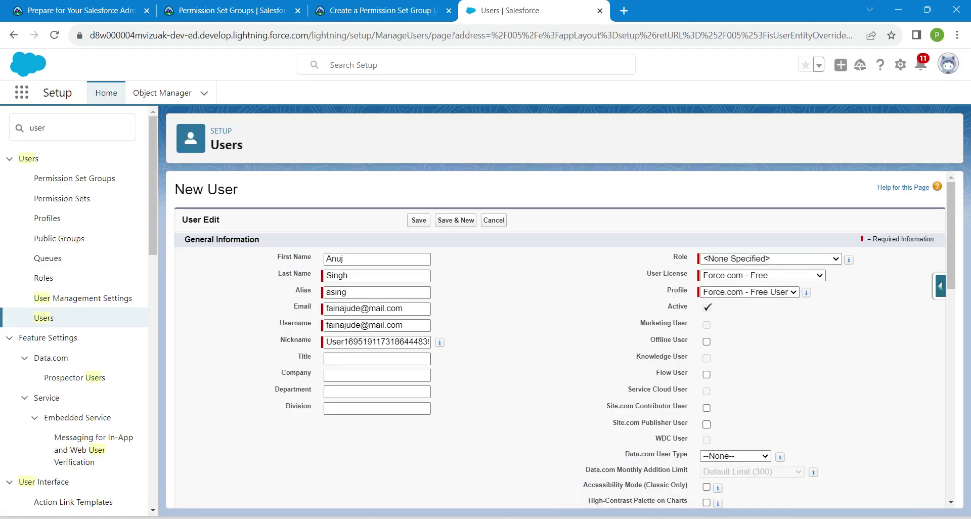
pyautogui.hotkey('ctrl', 'v')
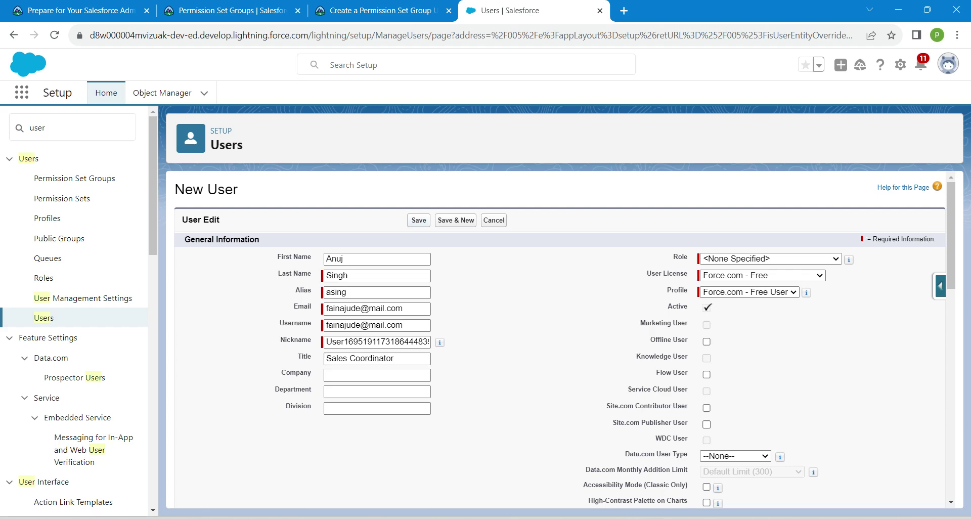
pyautogui.press('Return')
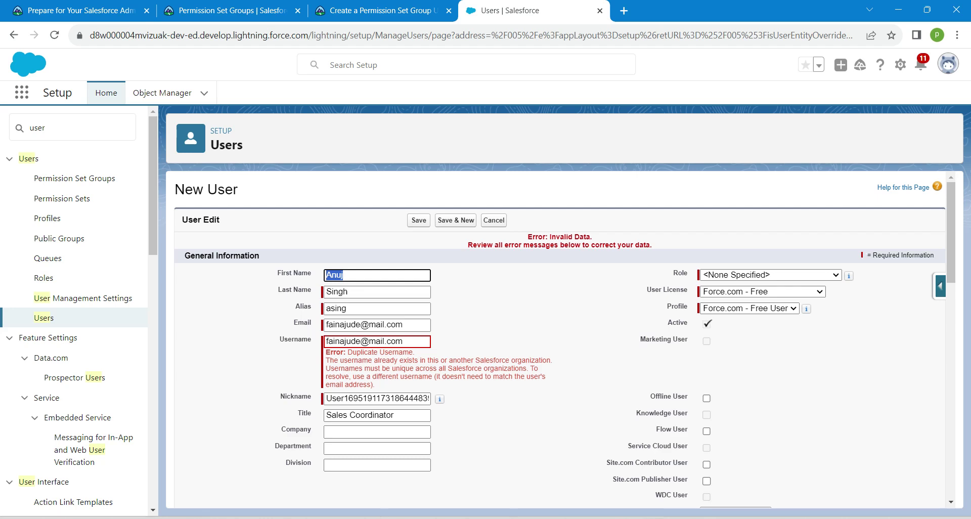
# Make the second user's username unique by inserting "abc" before the @ sign, and save the user
pyautogui.click(360, 341)
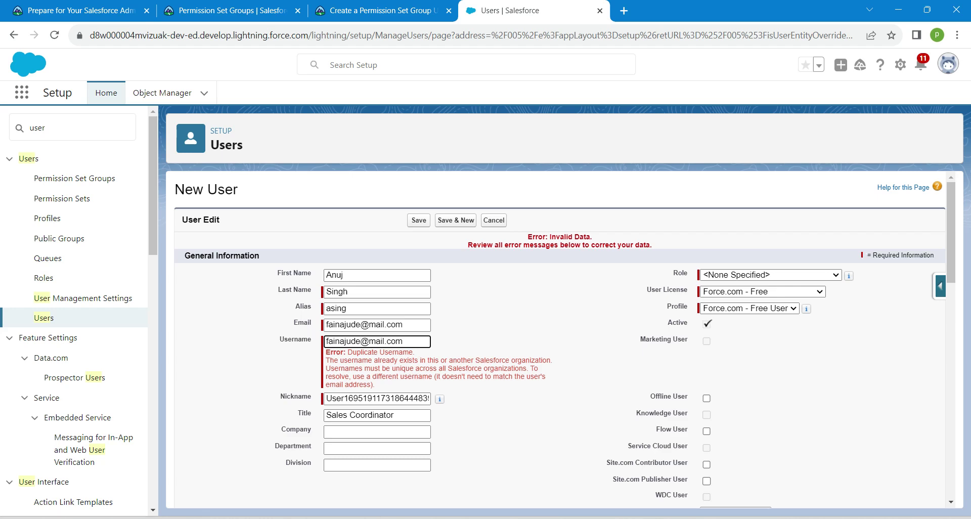
pyautogui.write('abc')
pyautogui.press('Return')
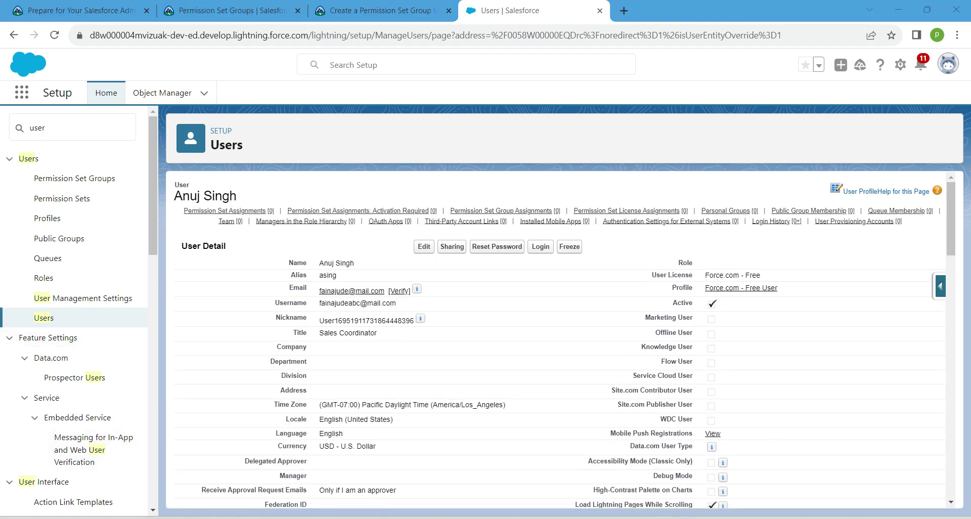
# Search Setup for "permiss" and open the Permission Set Groups page
pyautogui.doubleClick(36, 127)
pyautogui.write('p')
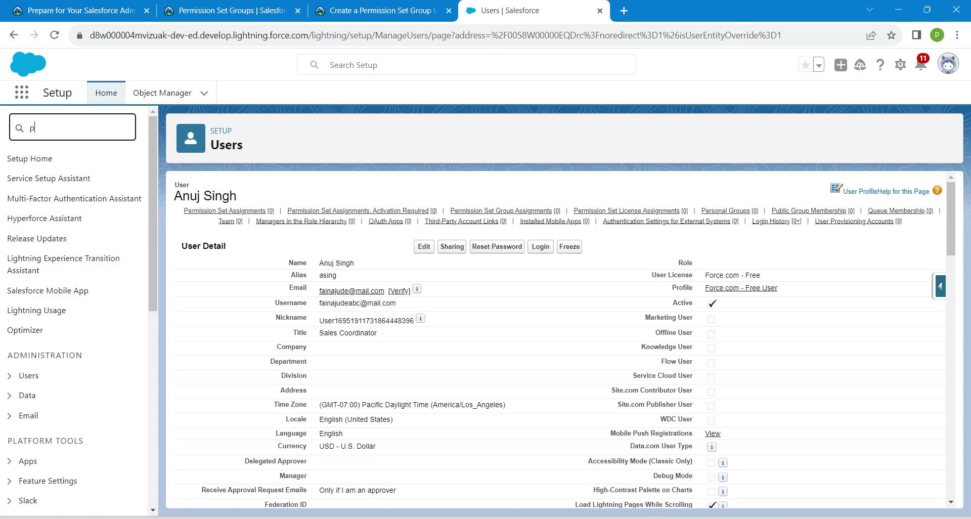
pyautogui.write('ermiss')
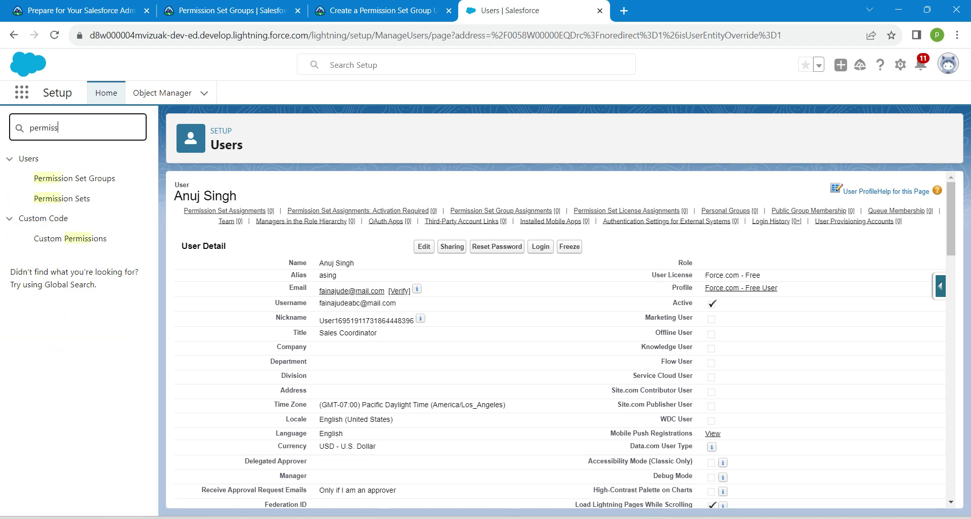
pyautogui.click(75, 178)
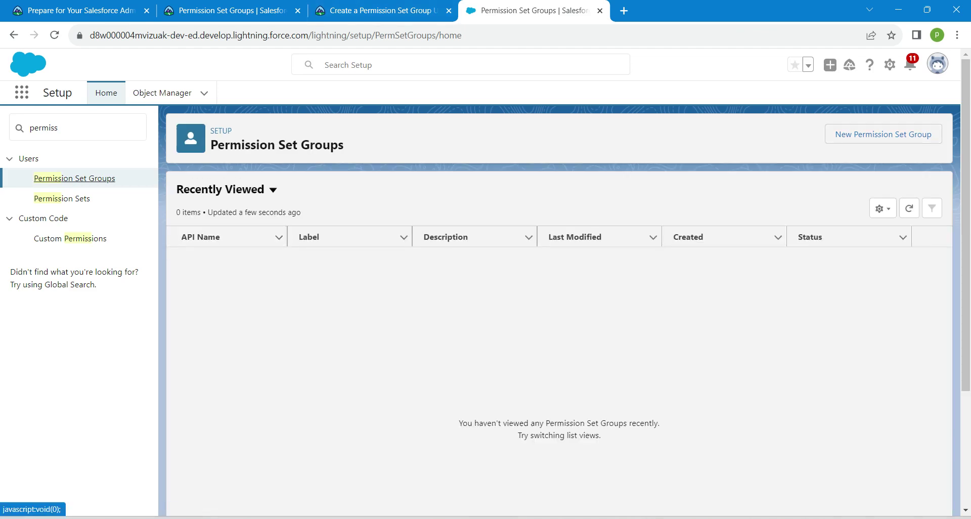
# Create a permission set group with the label Sales Processing from the Trailhead instructions, keep the automatically filled API name, and save it
pyautogui.click(883, 134)
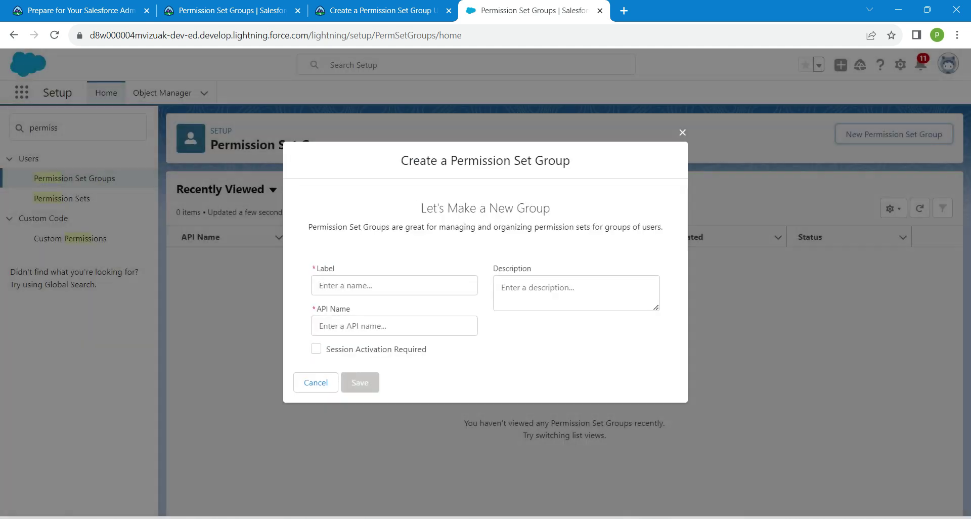
pyautogui.click(383, 10)
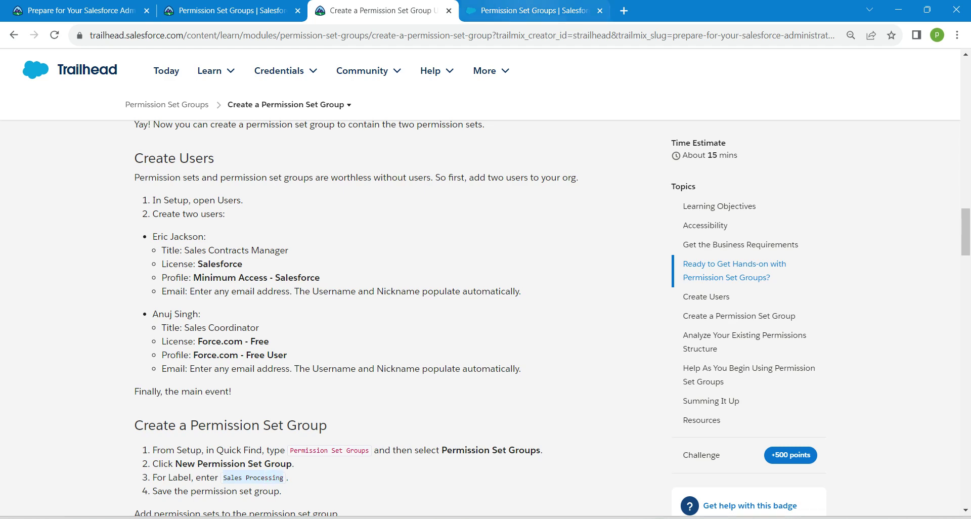
pyautogui.click(528, 10)
pyautogui.write('Sales Processing')
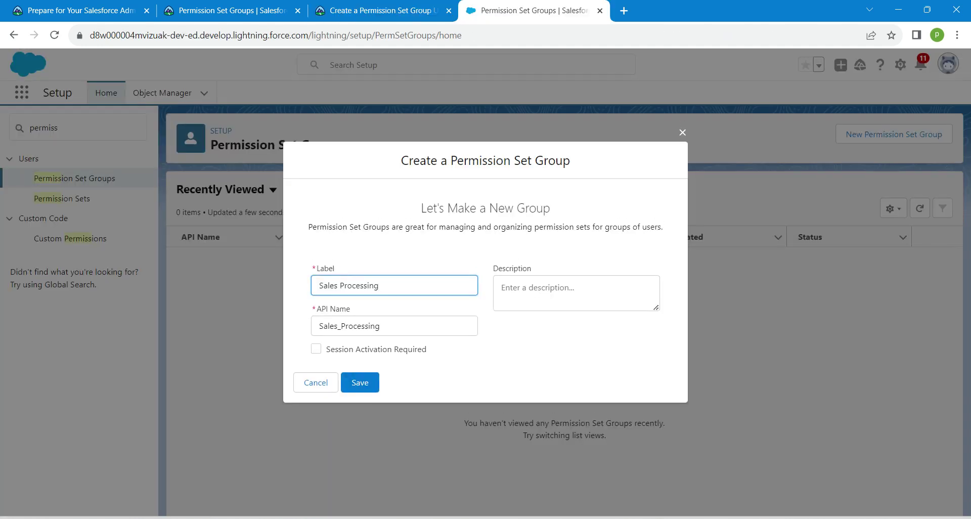
pyautogui.click(380, 326)
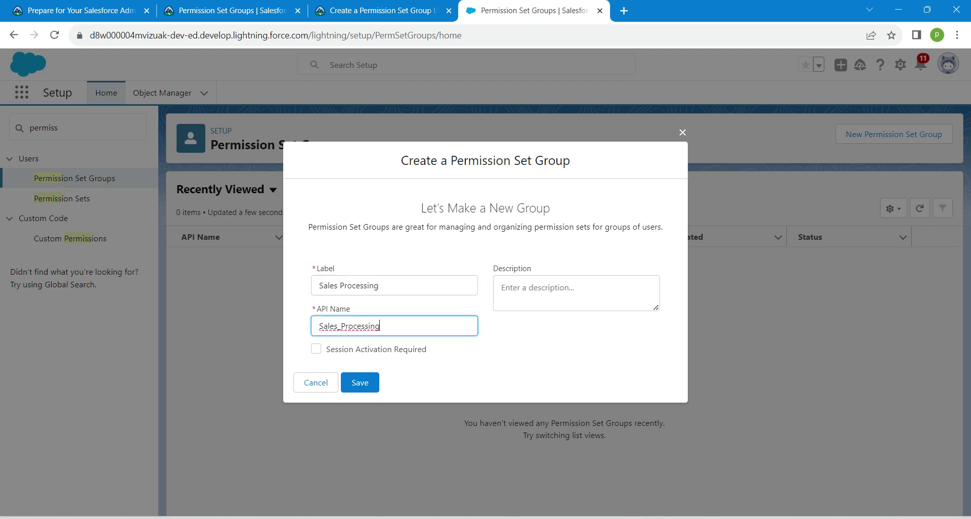
pyautogui.click(379, 10)
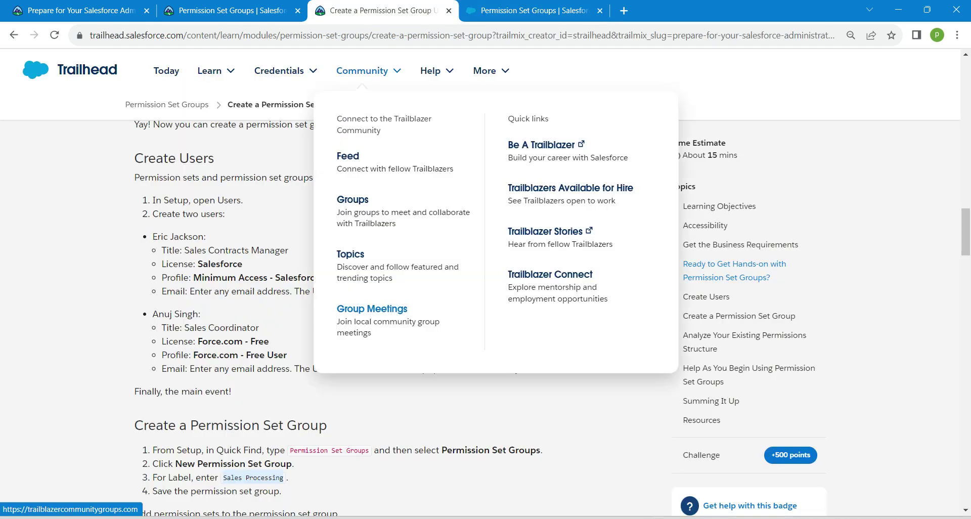
pyautogui.scroll(-5, 384, 319)
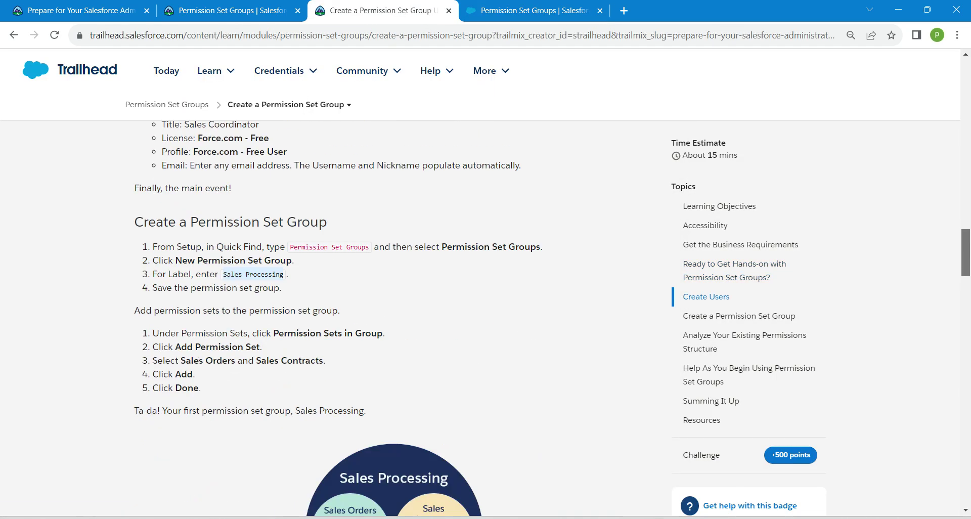
pyautogui.click(531, 10)
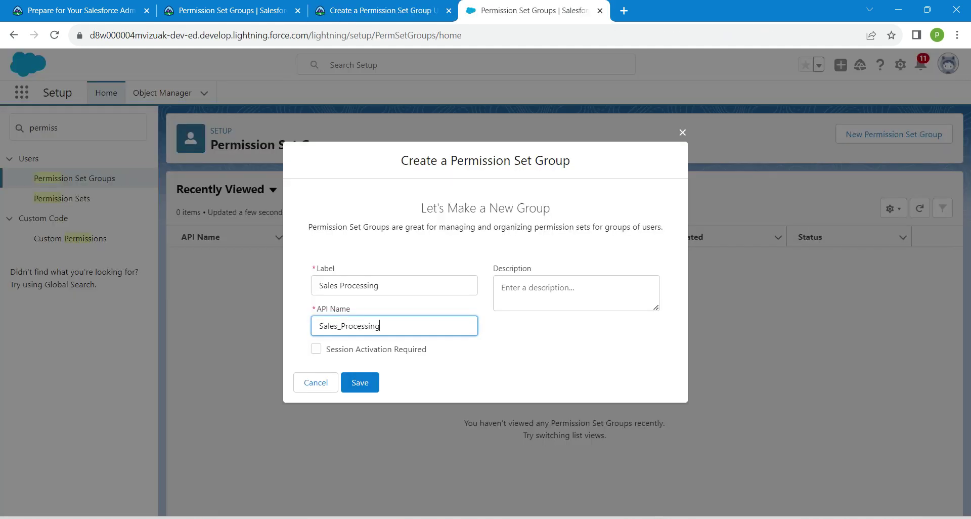
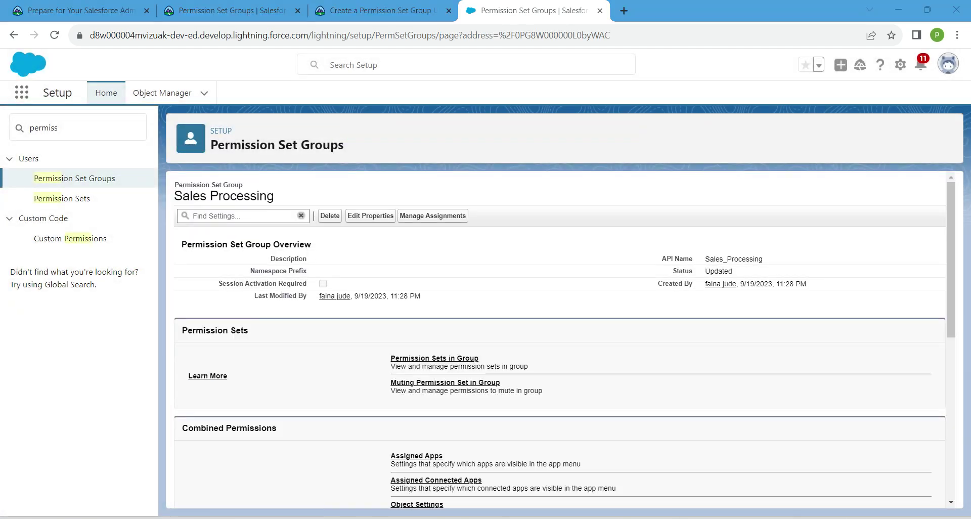
# Open the permission sets in the Sales Processing group and add Sales Orders from the permission sets starting with S
pyautogui.moveTo(188, 331)
pyautogui.mouseDown()
pyautogui.moveTo(248, 331)
pyautogui.moveTo(182, 330)
pyautogui.mouseUp()
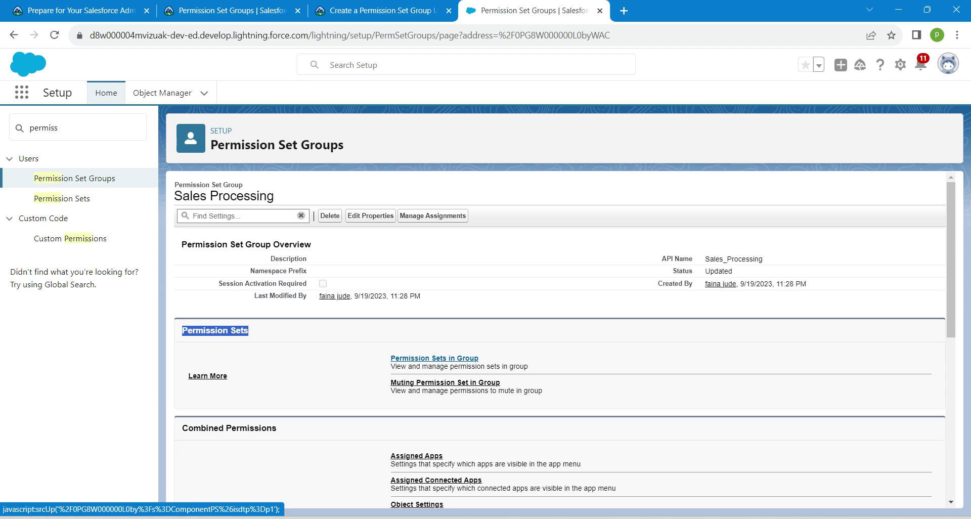
pyautogui.click(434, 358)
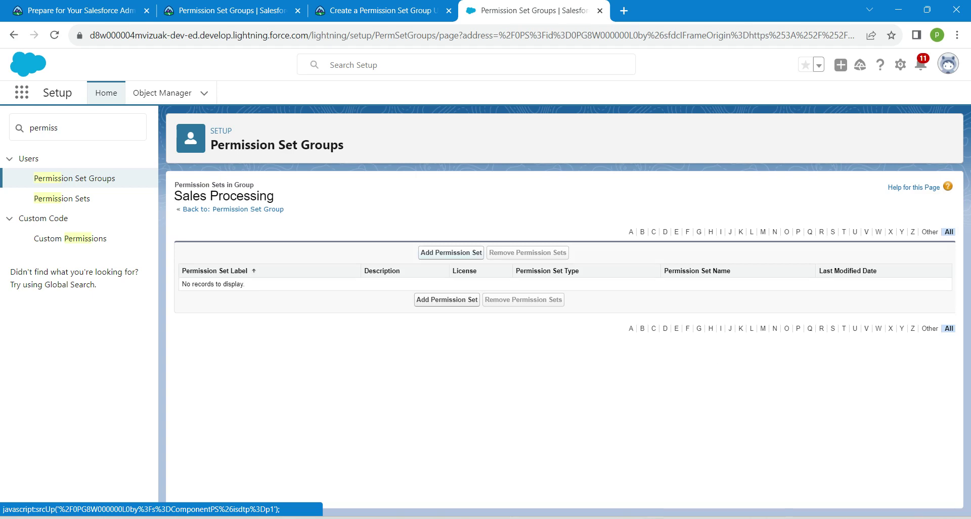
pyautogui.click(452, 252)
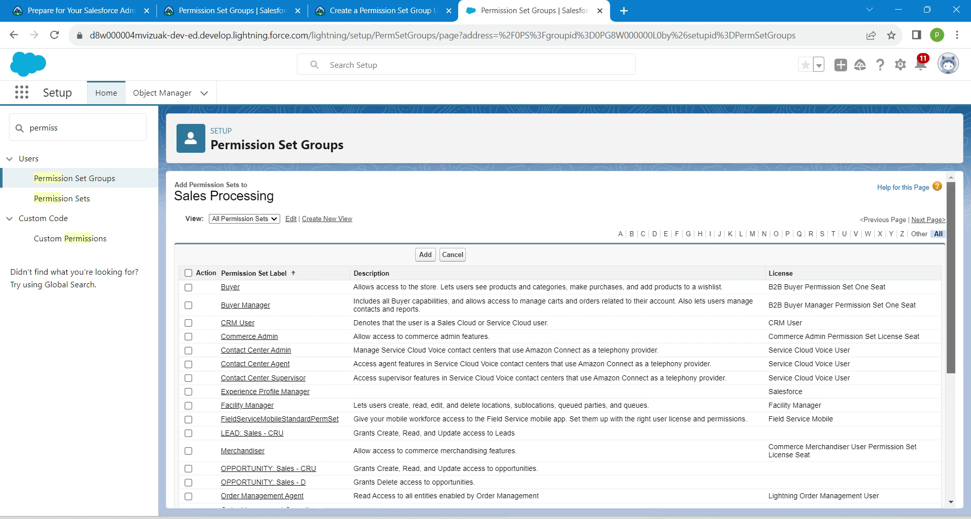
pyautogui.scroll(-4, 562, 339)
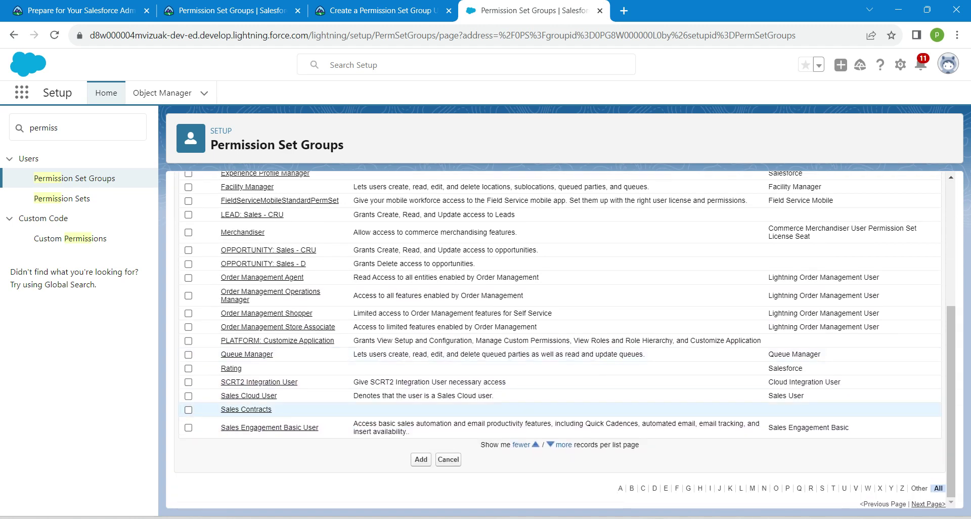
pyautogui.click(188, 410)
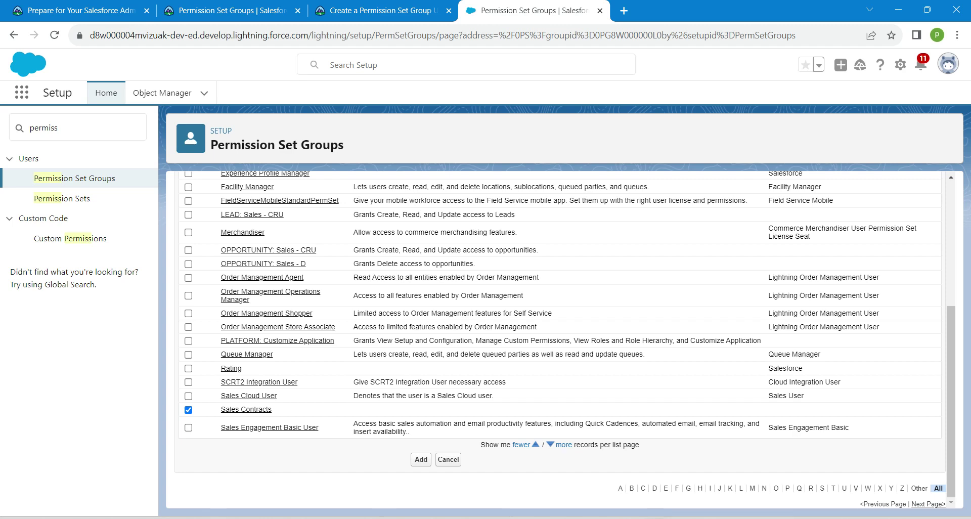
pyautogui.scroll(2, 562, 334)
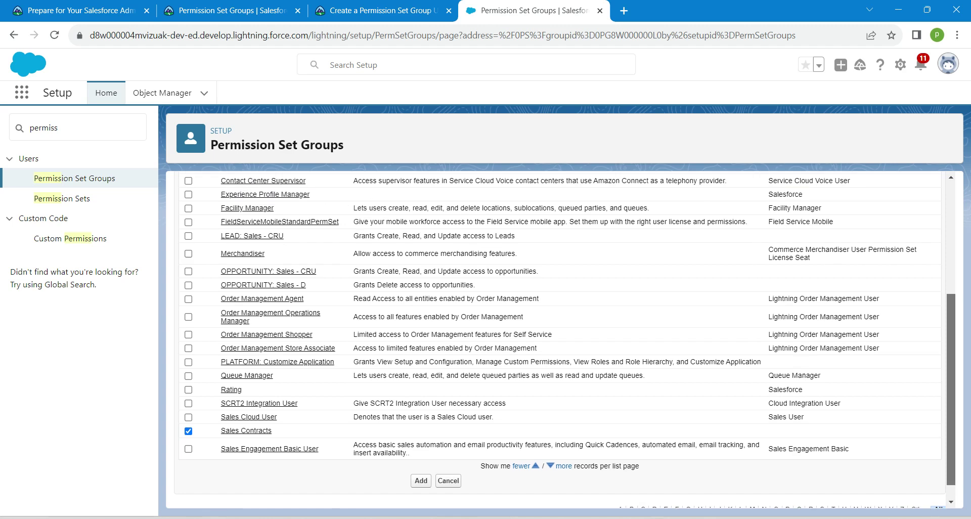
pyautogui.scroll(5, 562, 334)
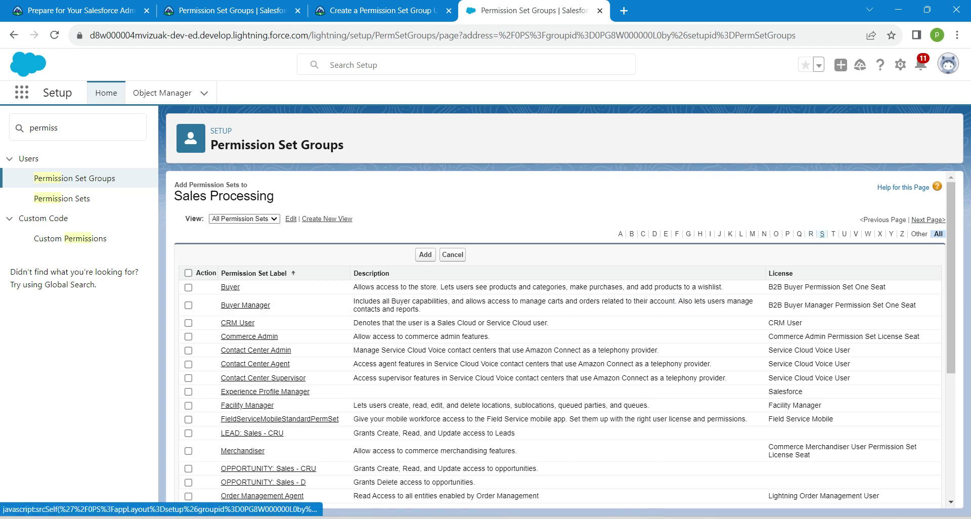
pyautogui.click(823, 233)
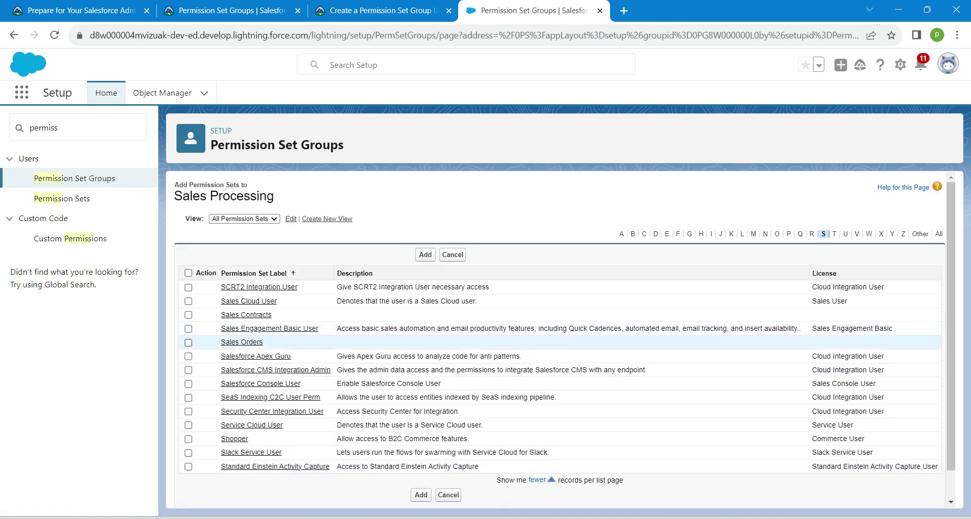
pyautogui.click(188, 342)
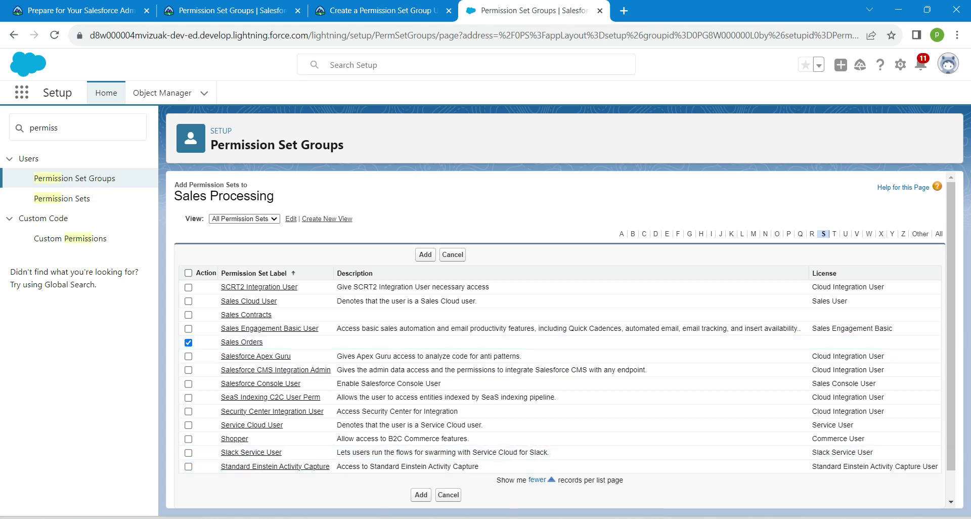
pyautogui.click(421, 495)
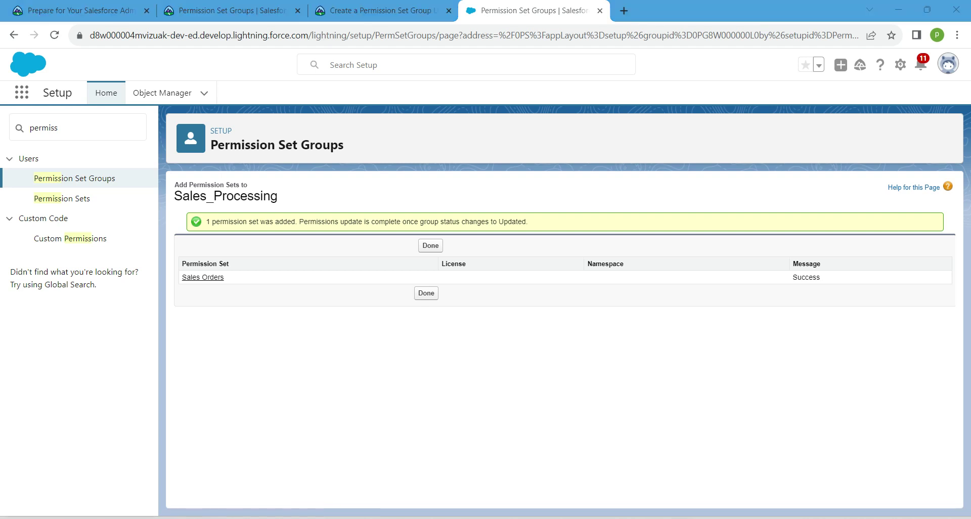
# Return to the permission set selection, add Sales Contracts to the Sales Processing group as well, and finish adding
pyautogui.moveTo(224, 278); pyautogui.dragTo(180, 263)
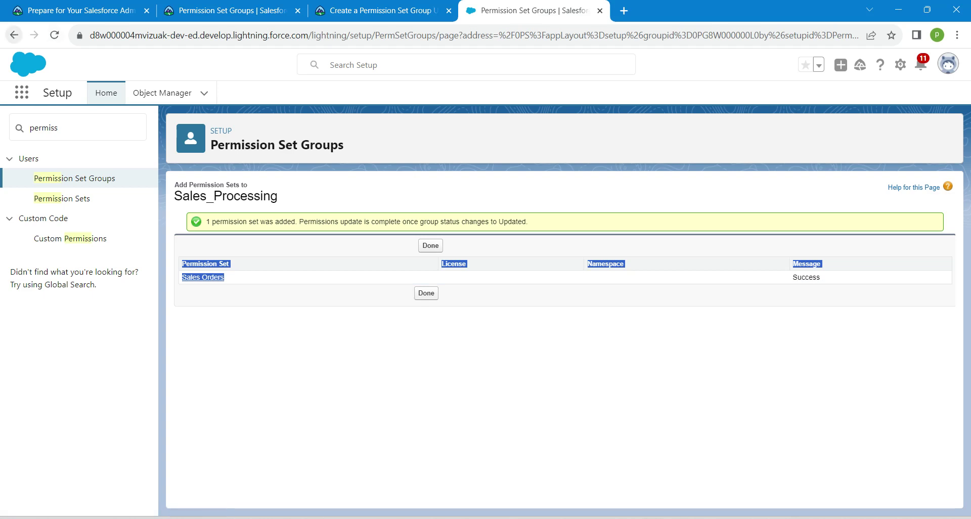
pyautogui.click(14, 34)
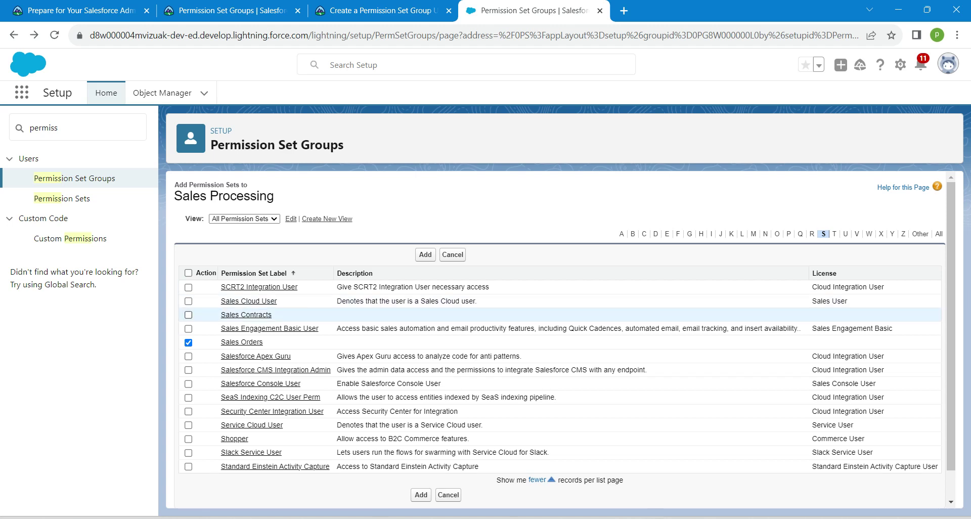
pyautogui.click(188, 315)
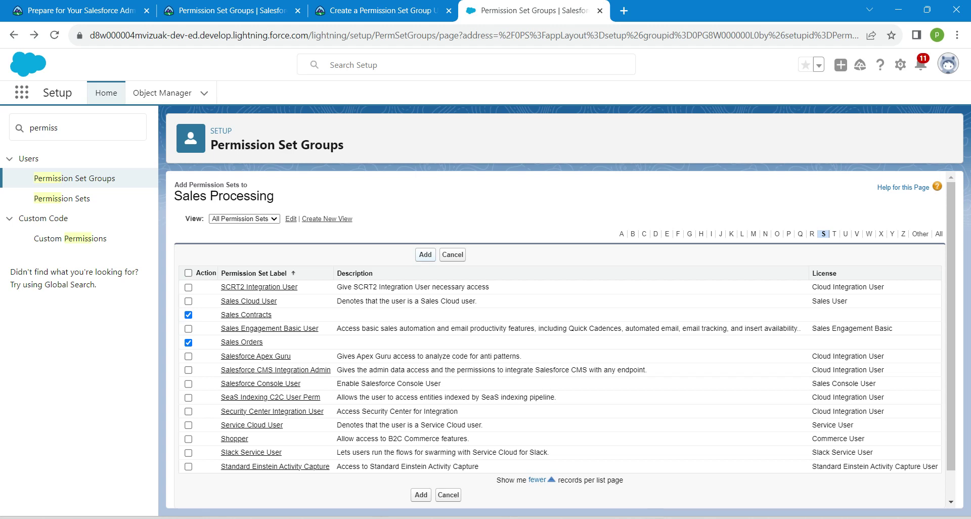
pyautogui.click(426, 254)
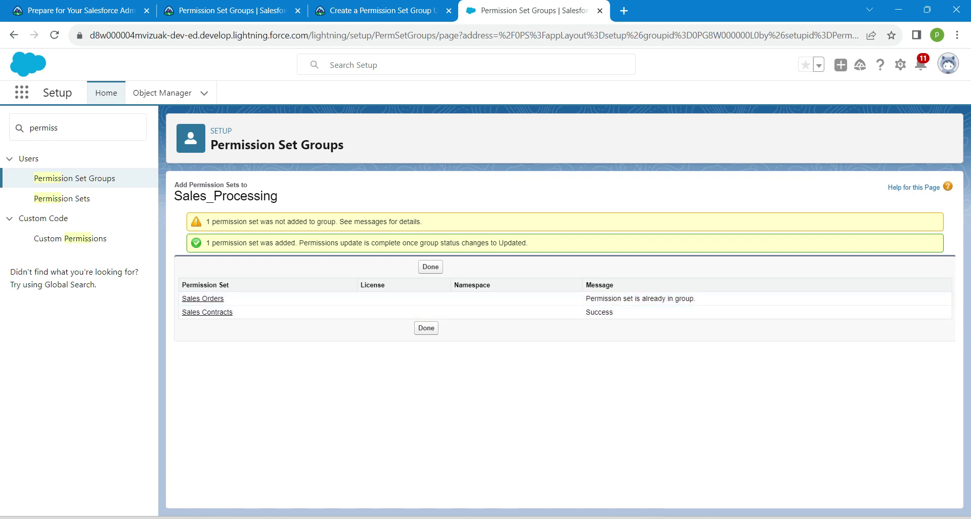
pyautogui.click(429, 329)
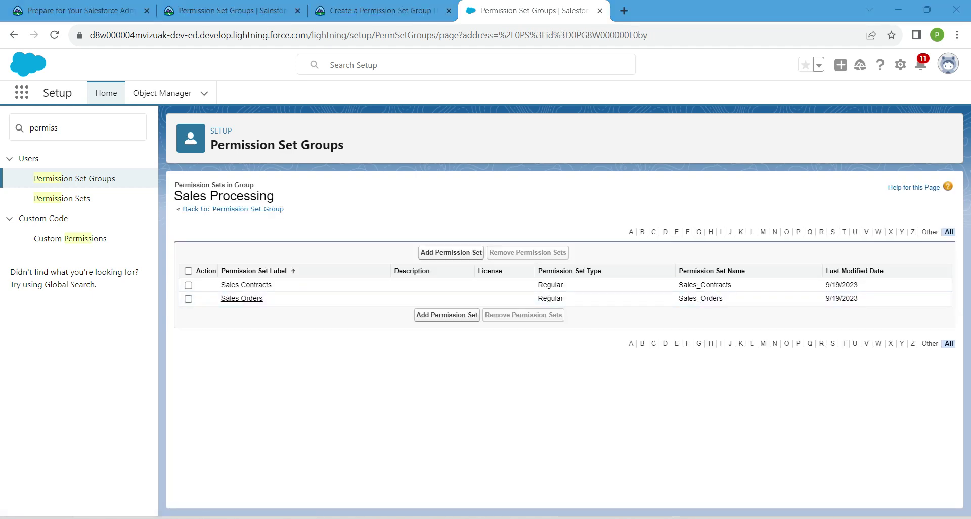
# Reopen the Sales Processing group and assign it to the newly created user with the Minimum Access - Salesforce profile
pyautogui.click(74, 178)
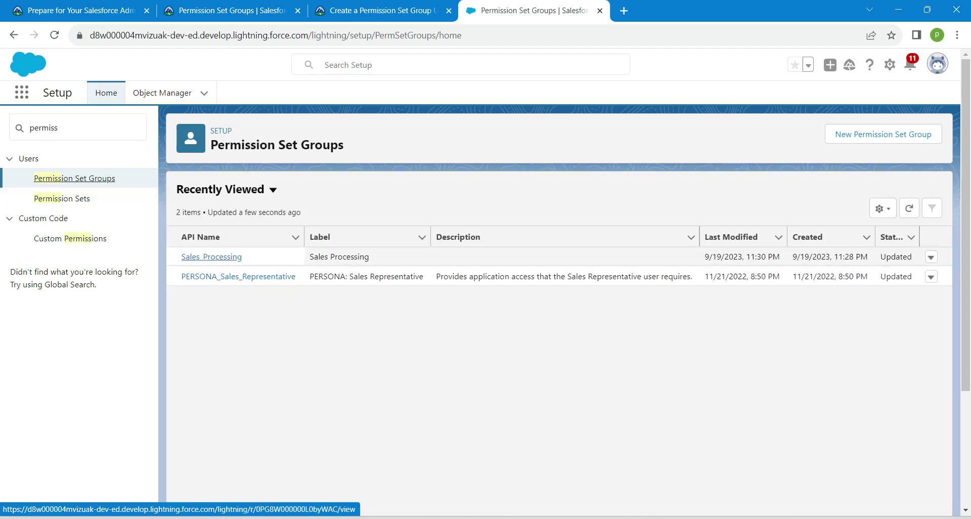
pyautogui.click(212, 257)
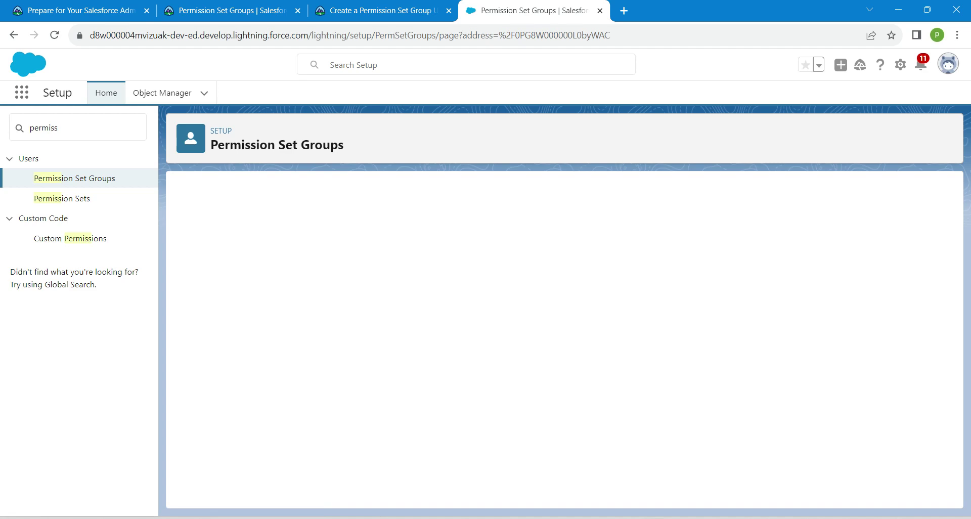
pyautogui.click(433, 215)
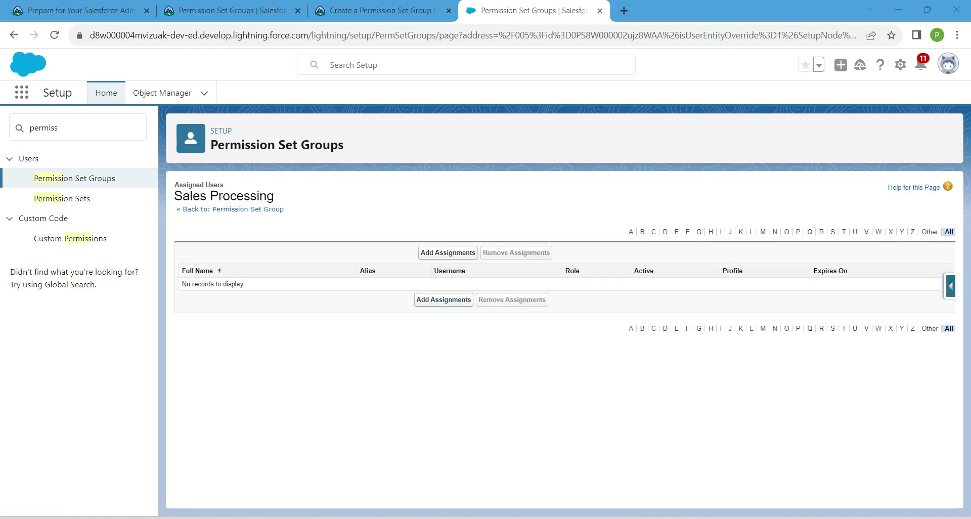
pyautogui.click(443, 300)
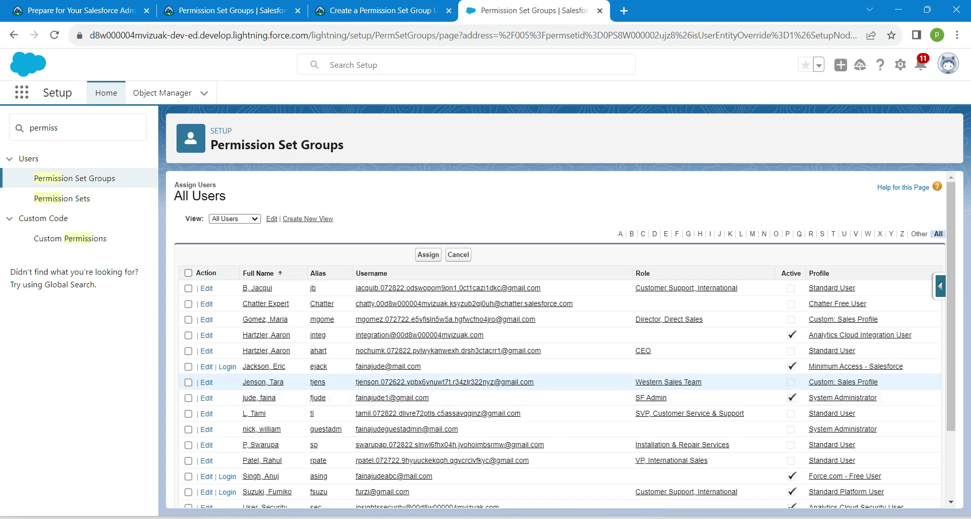
pyautogui.click(188, 367)
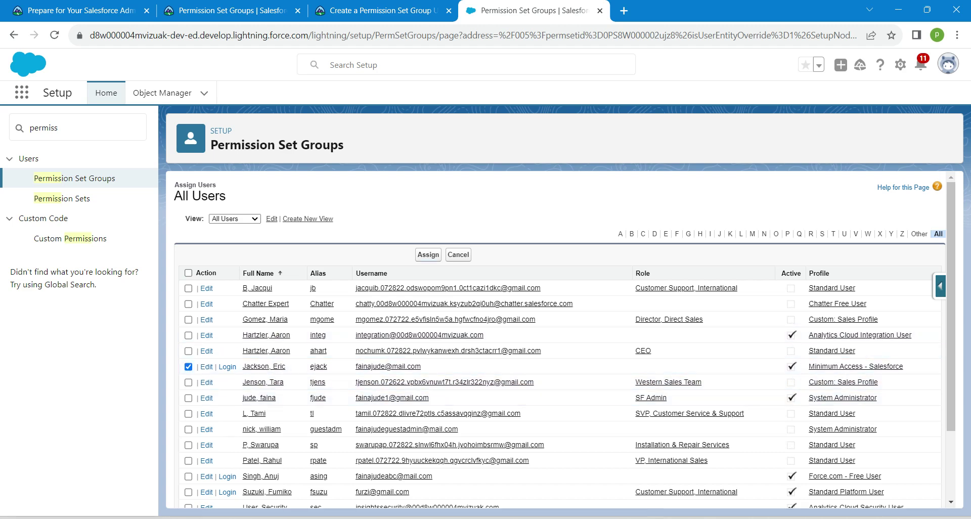
pyautogui.click(428, 254)
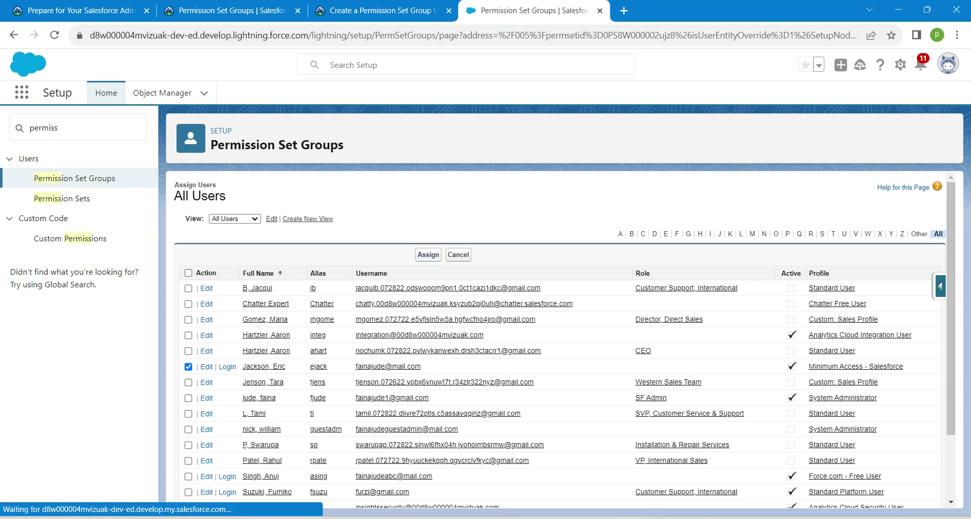
pyautogui.click(427, 293)
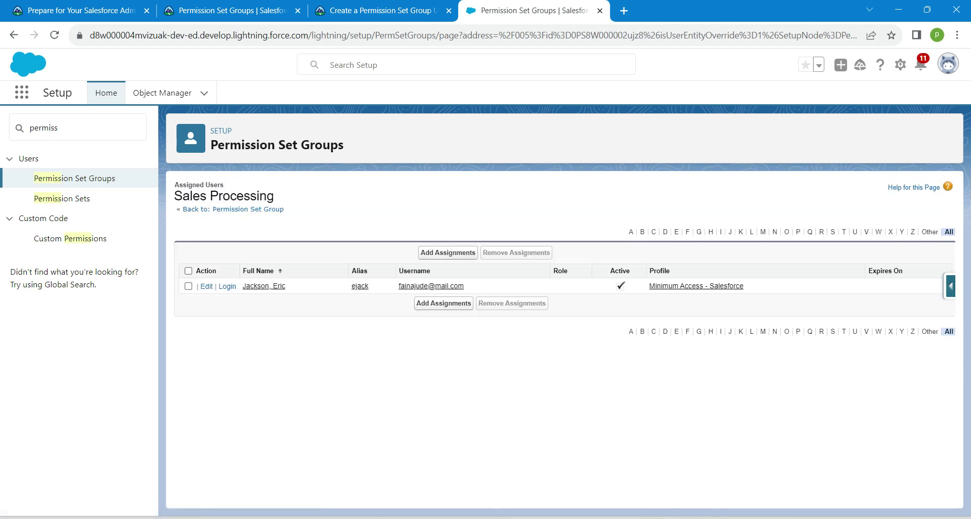
# Try to assign the Sales Processing group to the newly created user with the Force.com - Free User profile
pyautogui.click(449, 253)
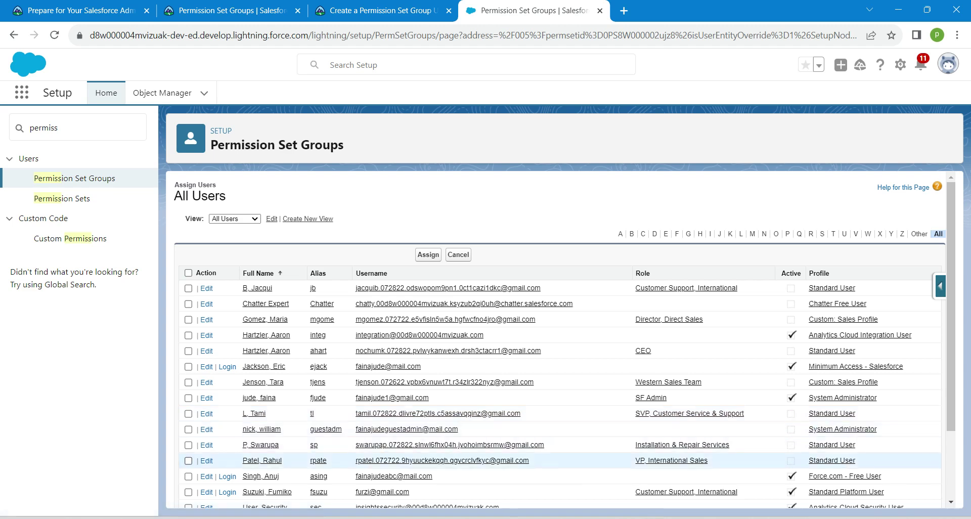
pyautogui.click(188, 476)
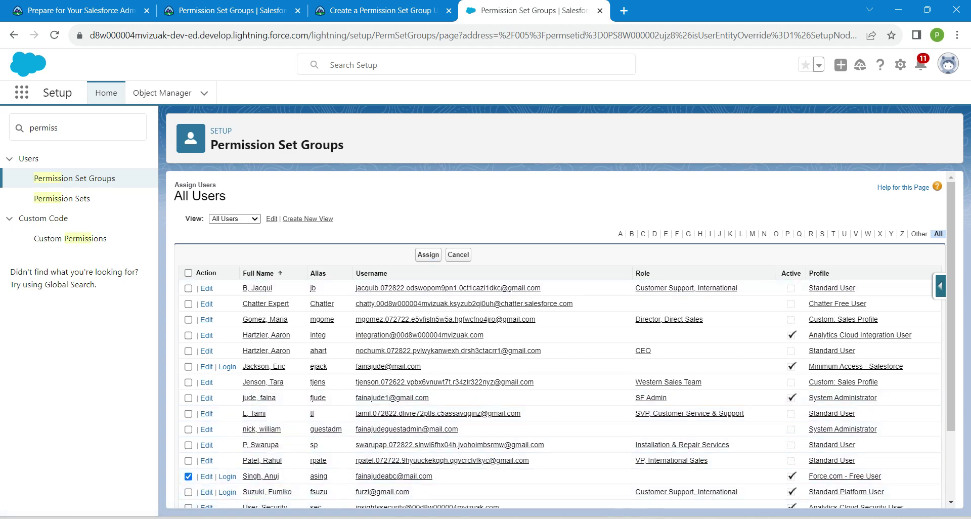
pyautogui.click(428, 255)
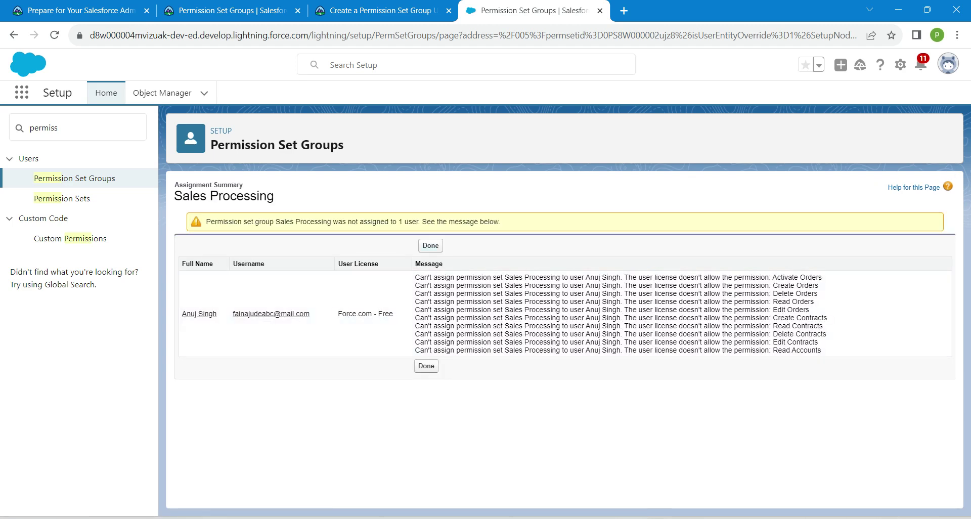
pyautogui.click(429, 246)
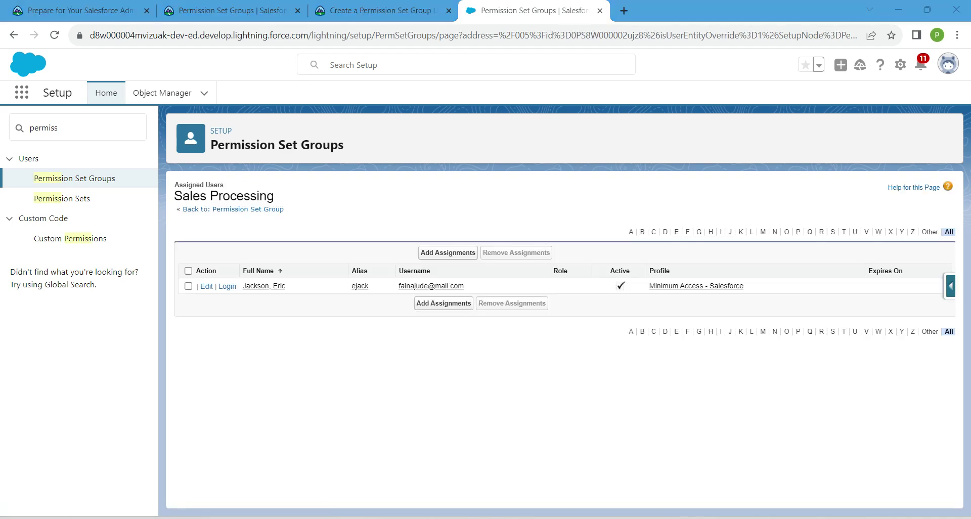
# Open the Sales Orders permission set and save Sales (standard__LightningSales) and Sales (standard__Sales) as its enabled apps
pyautogui.click(62, 198)
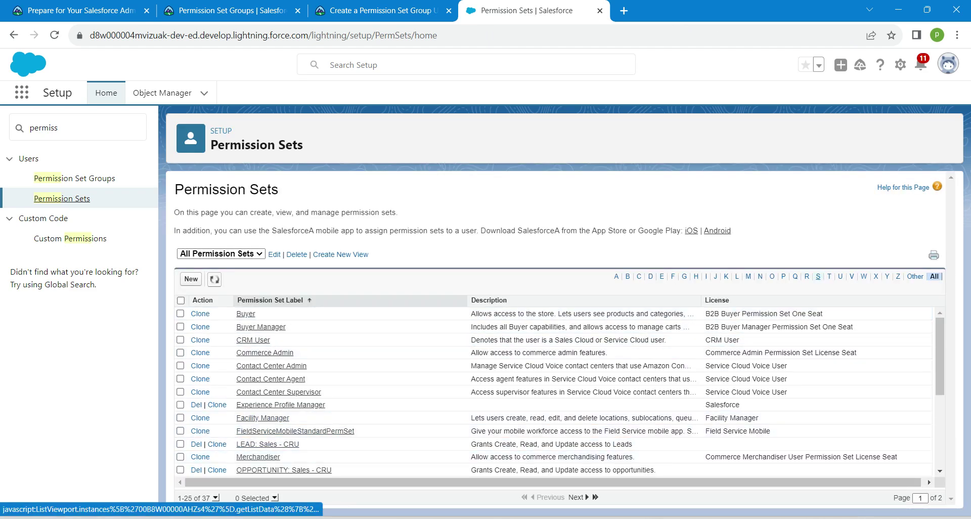
pyautogui.click(818, 276)
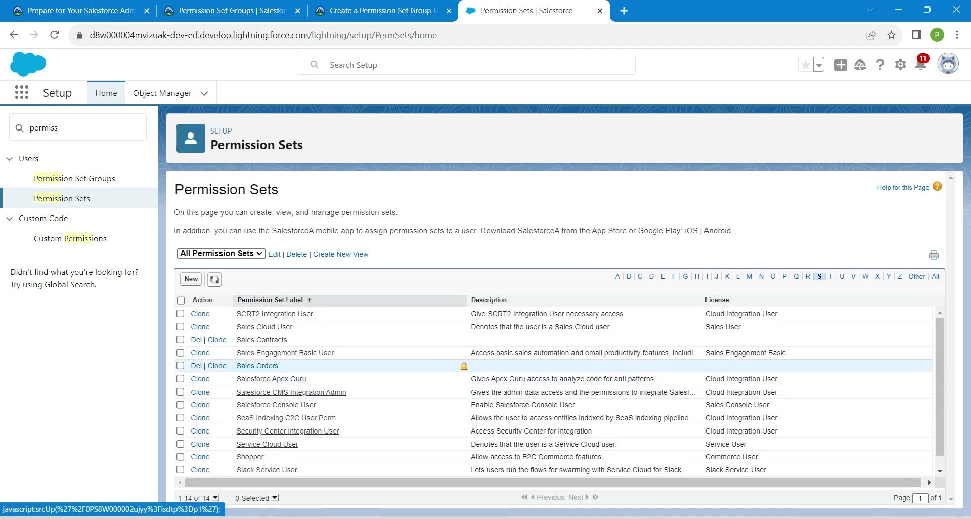
pyautogui.click(257, 365)
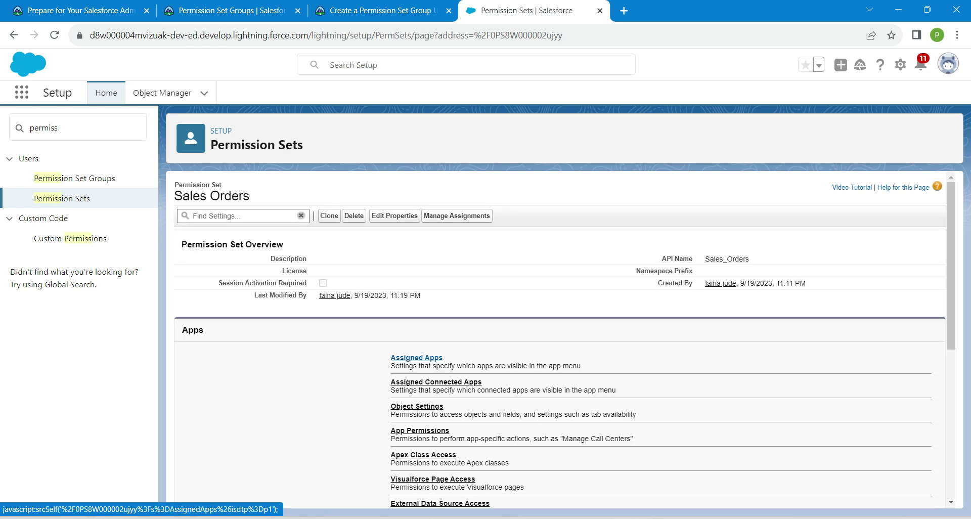
pyautogui.click(416, 357)
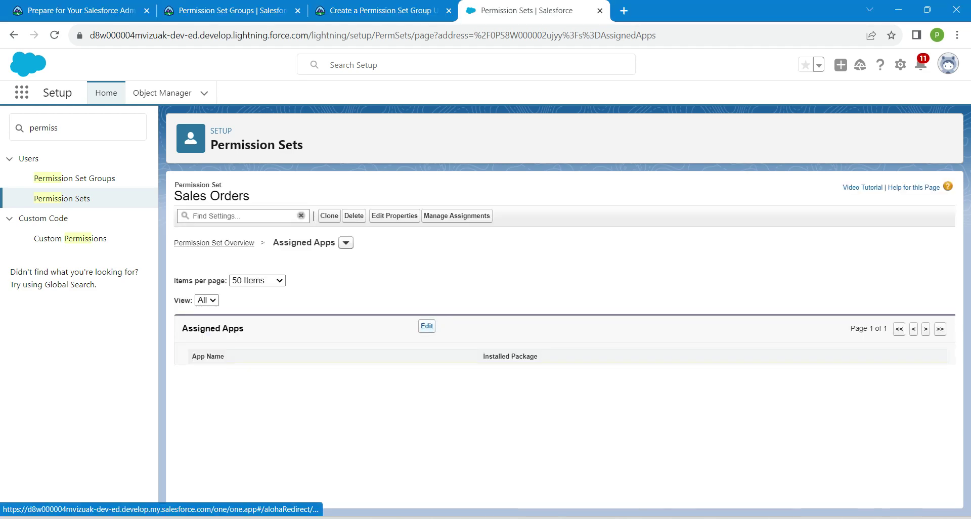
pyautogui.click(427, 325)
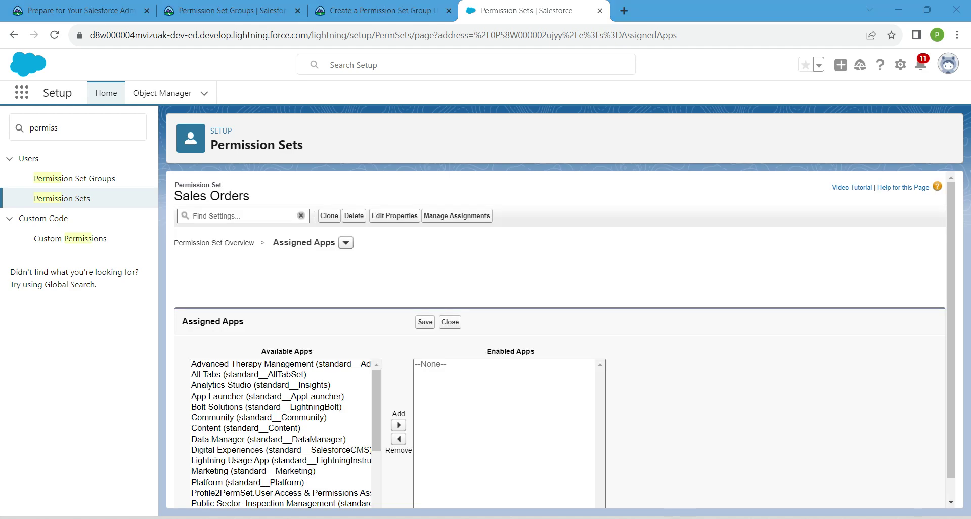
pyautogui.moveTo(376, 405); pyautogui.dragTo(376, 448)
pyautogui.moveTo(280, 428); pyautogui.dragTo(280, 438)
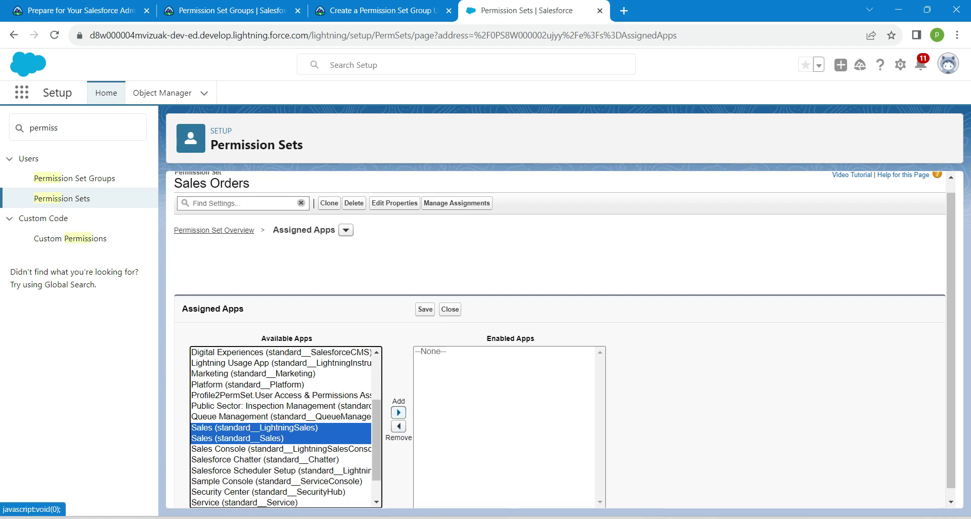
pyautogui.click(398, 412)
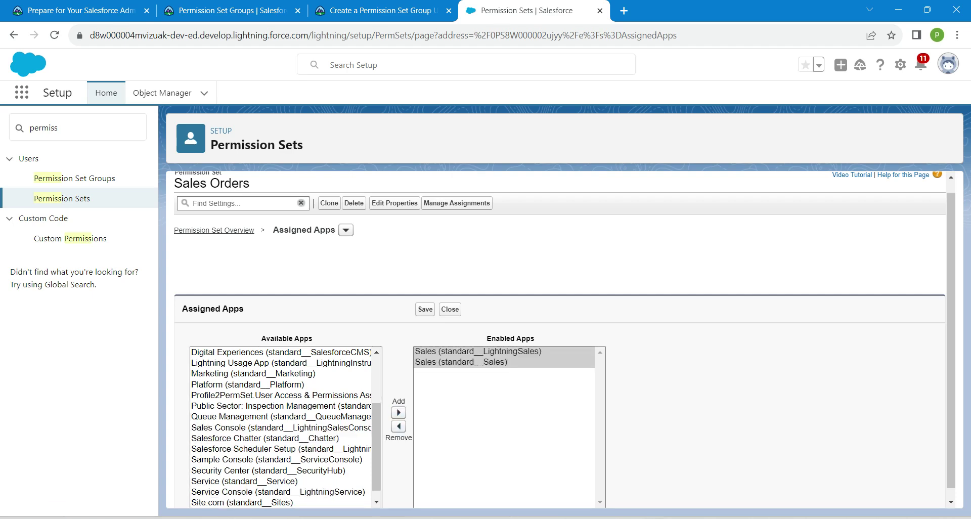
pyautogui.click(425, 309)
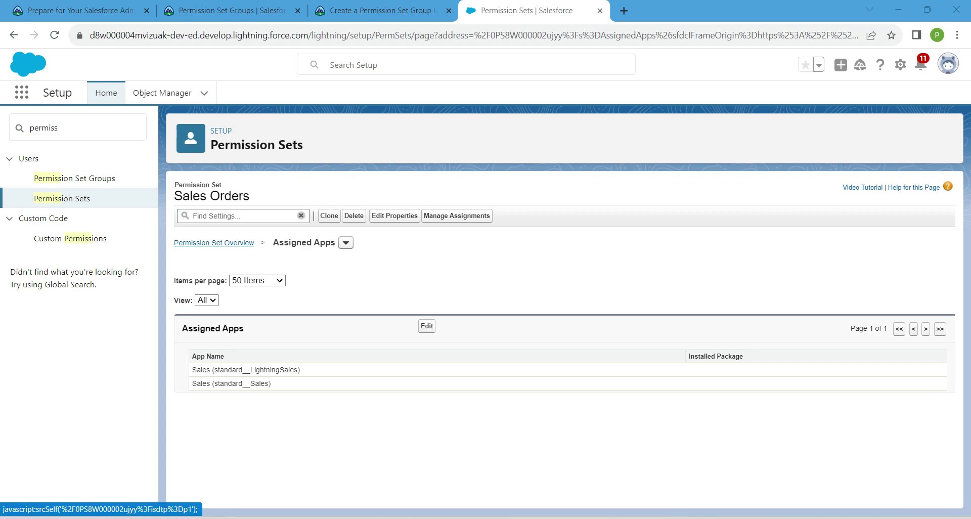
# Enable the Edit Activated Orders app permission in the Sales Orders permission set and save the permission change
pyautogui.click(214, 243)
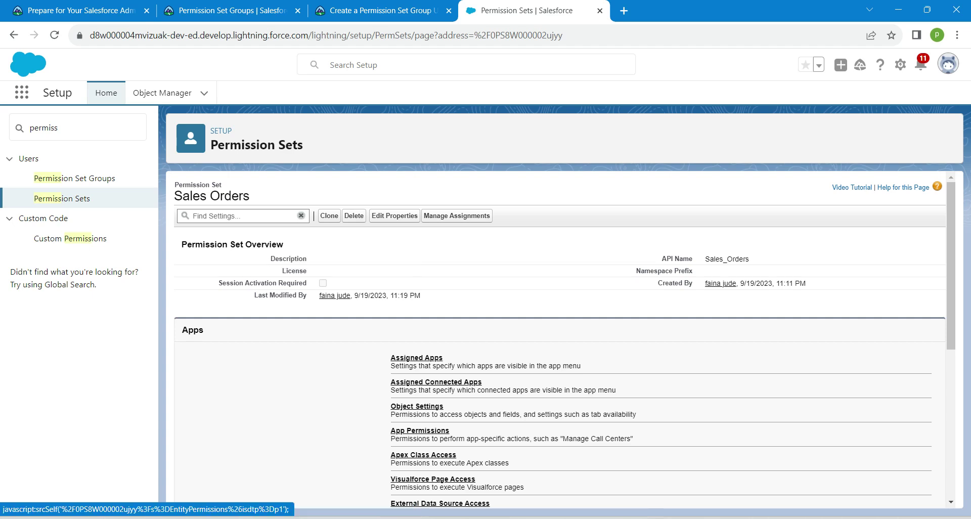
pyautogui.click(420, 431)
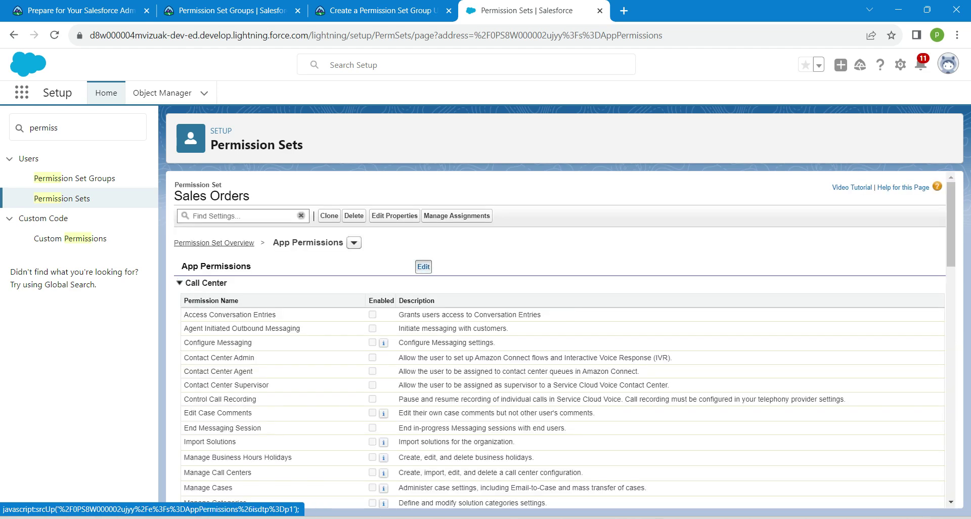
pyautogui.click(423, 266)
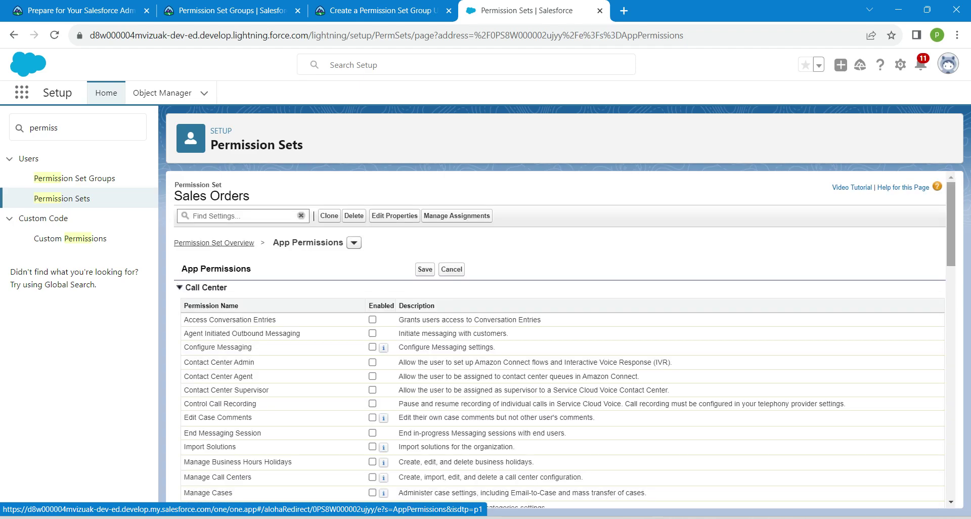
pyautogui.scroll(-15, 557, 339)
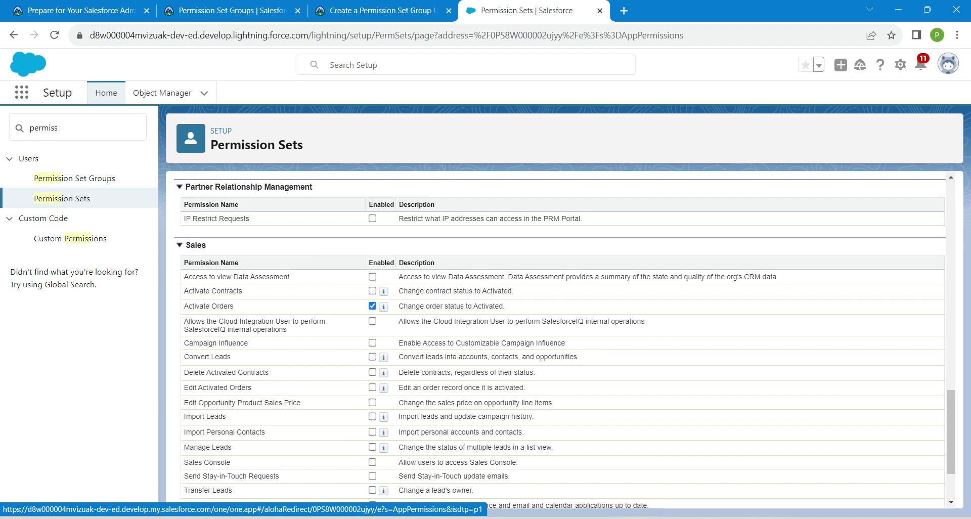
pyautogui.click(372, 387)
pyautogui.scroll(15, 557, 339)
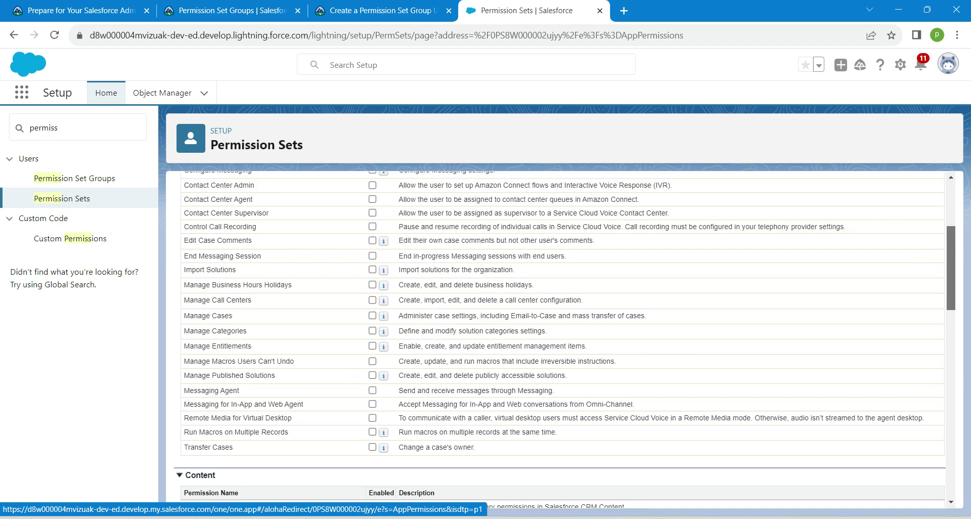
pyautogui.click(425, 222)
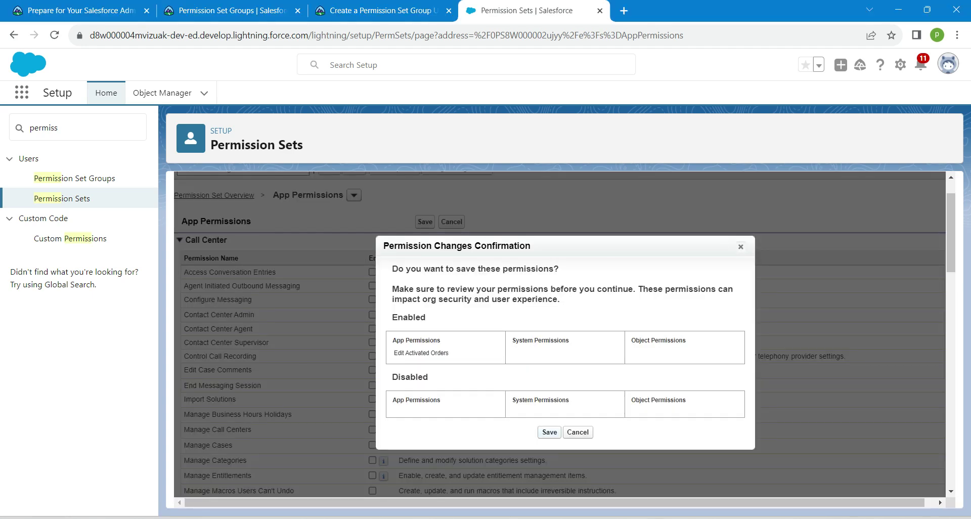
pyautogui.click(549, 432)
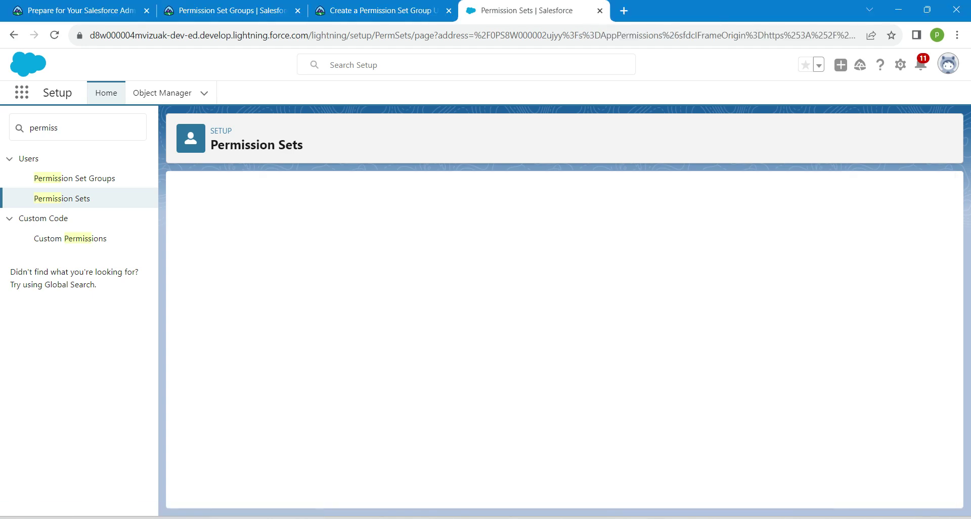
# Switch to Trailhead's Create a Permission Set Group unit and submit its hands-on challenge for checking
pyautogui.click(383, 10)
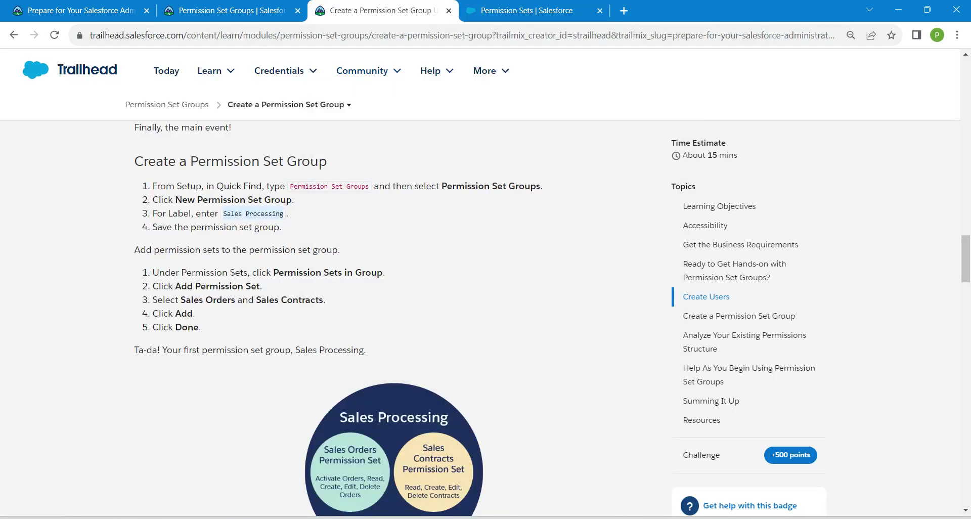
pyautogui.moveTo(965, 258); pyautogui.dragTo(965, 456)
pyautogui.click(235, 433)
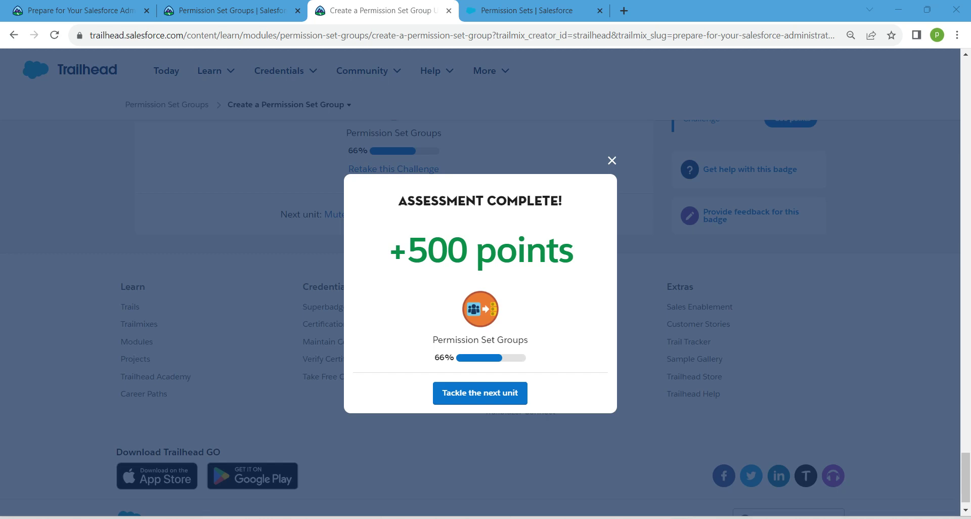
# Go to the Permission Set Groups module overview on Trailhead and reload it to refresh the progress
pyautogui.click(230, 10)
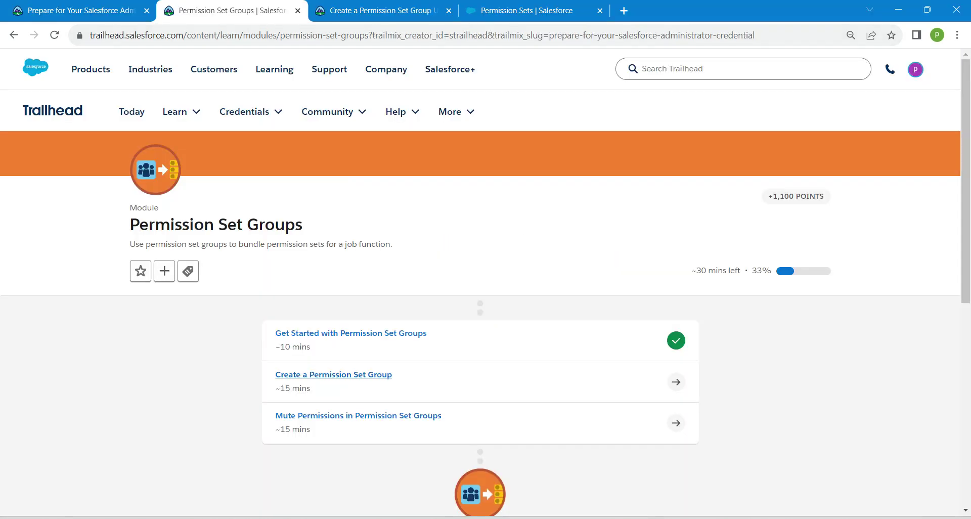
pyautogui.click(54, 35)
pyautogui.moveTo(328, 111)
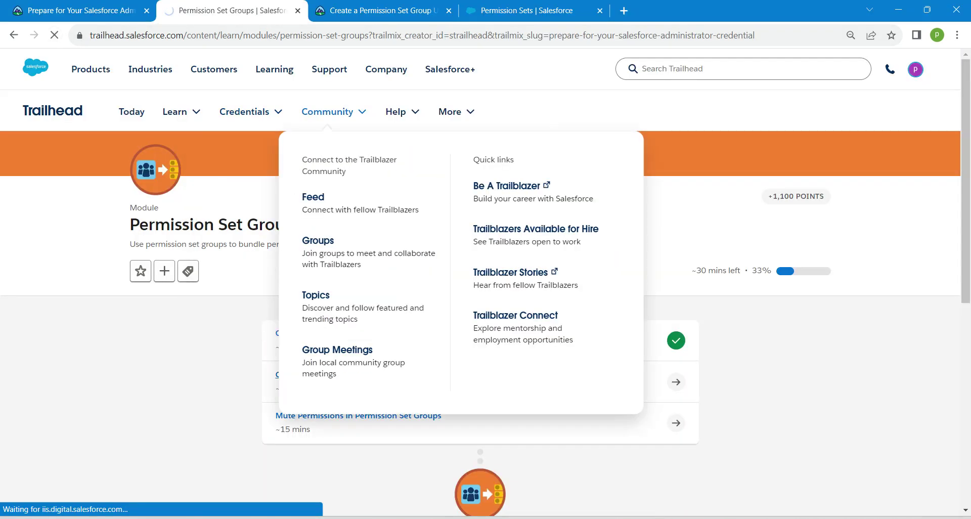